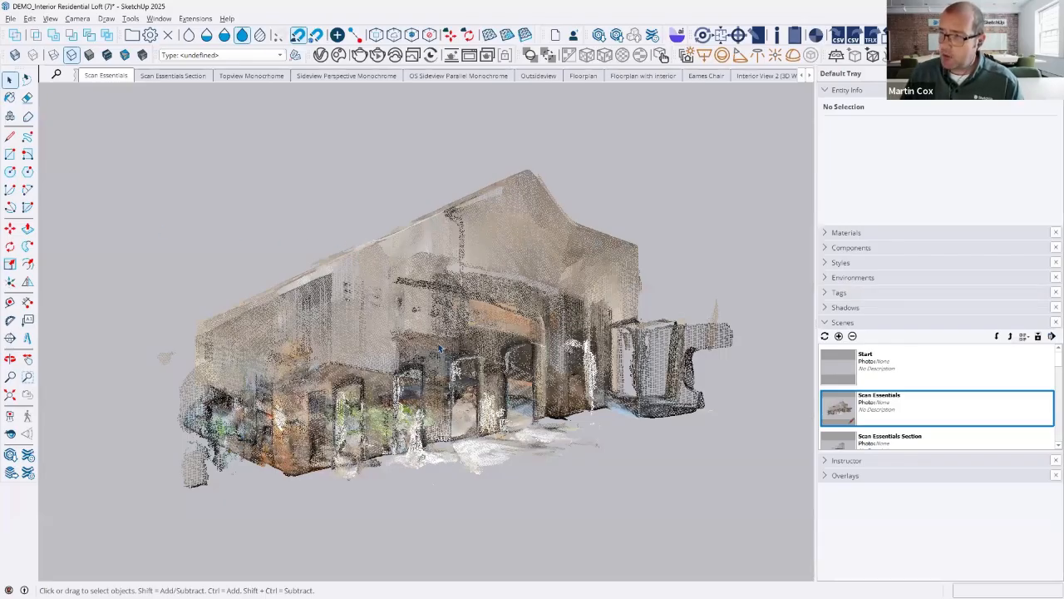
Examine the loft's colored point cloud from several angles, close up around the kitchen area.
scroll(378, 316, "up", 3)
middle_click_drag(378, 316, 538, 204)
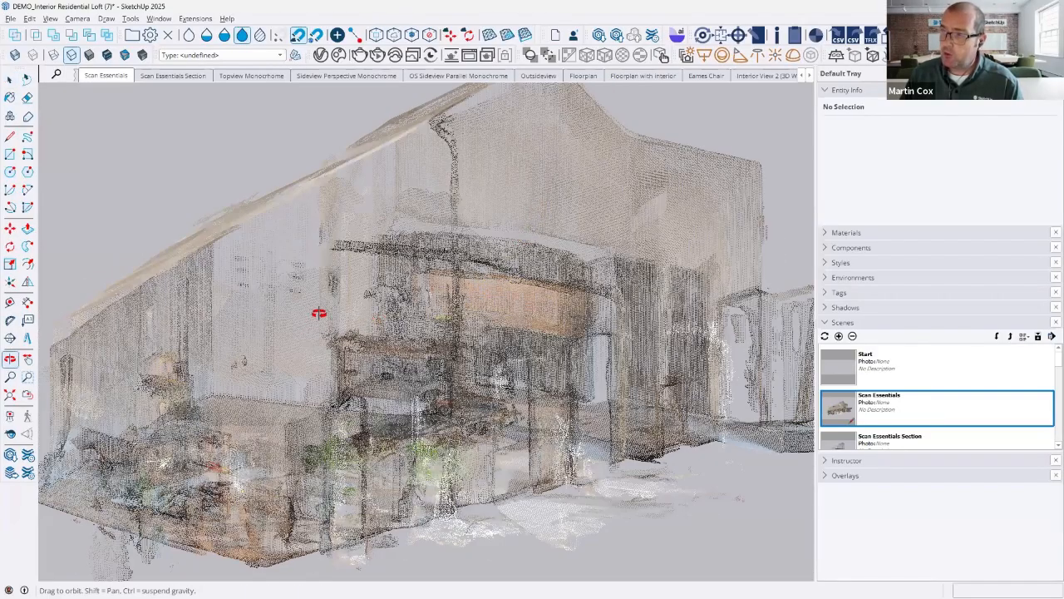
left_click_drag(406, 290, 347, 356)
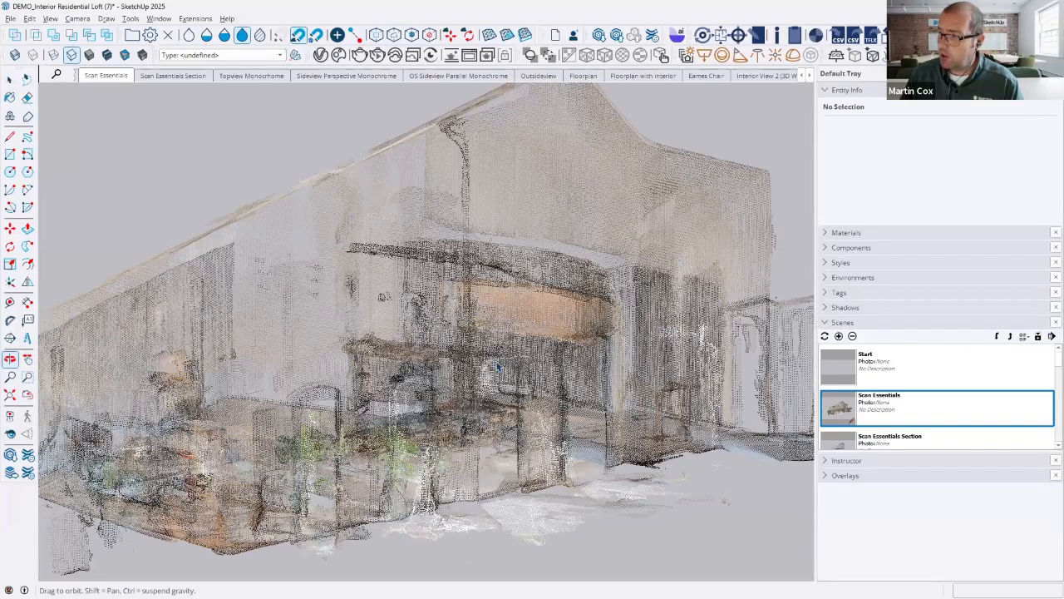
key("space")
scroll(499, 366, "up", 3)
scroll(540, 315, "up", 2)
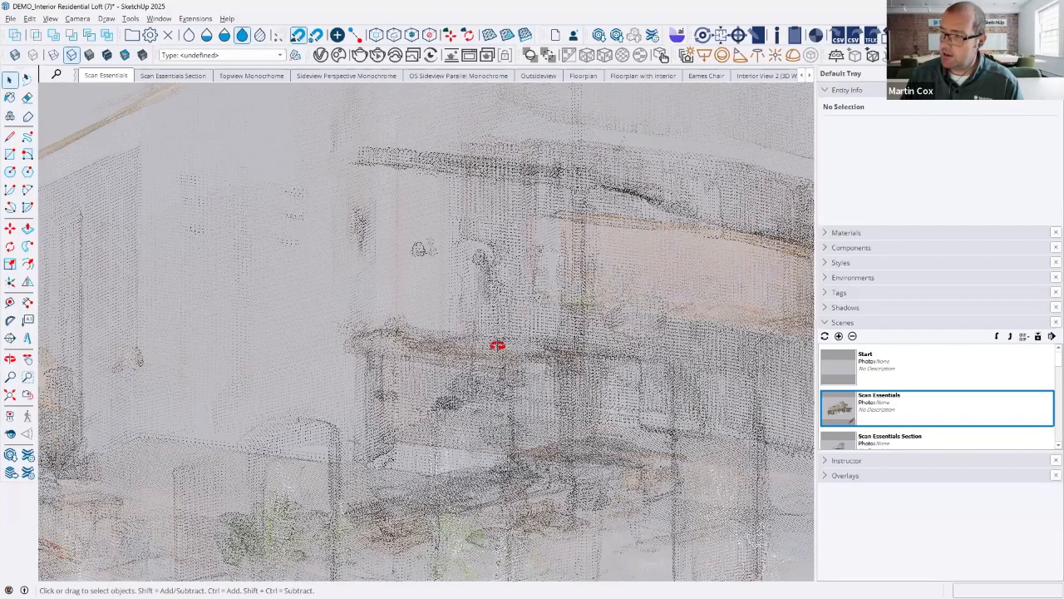
middle_click_drag(497, 345, 162, 77)
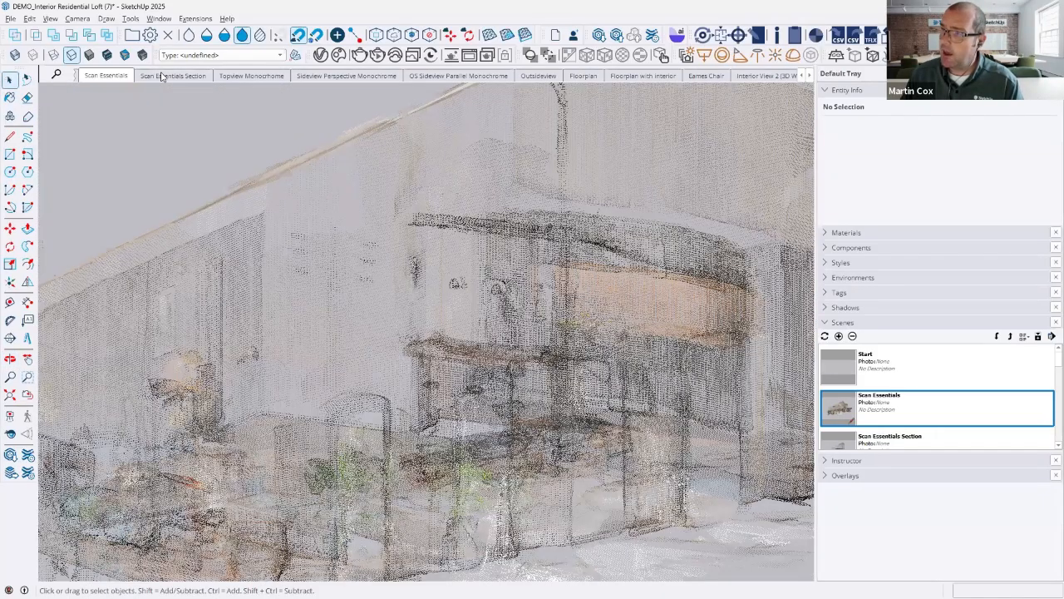
Show the Scan Essentials Section scene and inspect the sectioned point cloud around the room's wall corner.
left_click(162, 76)
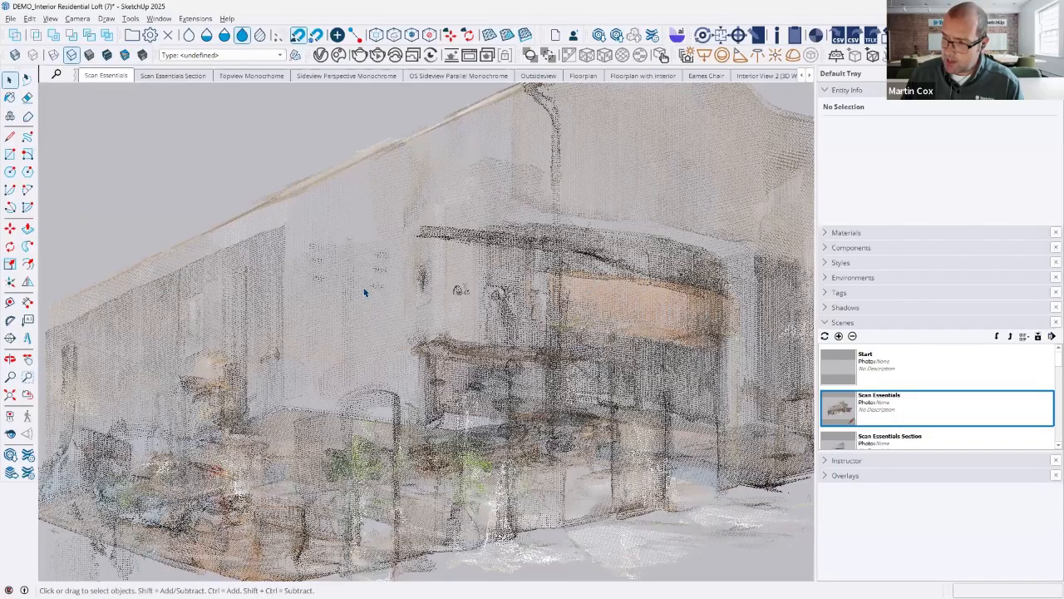
left_click(166, 76)
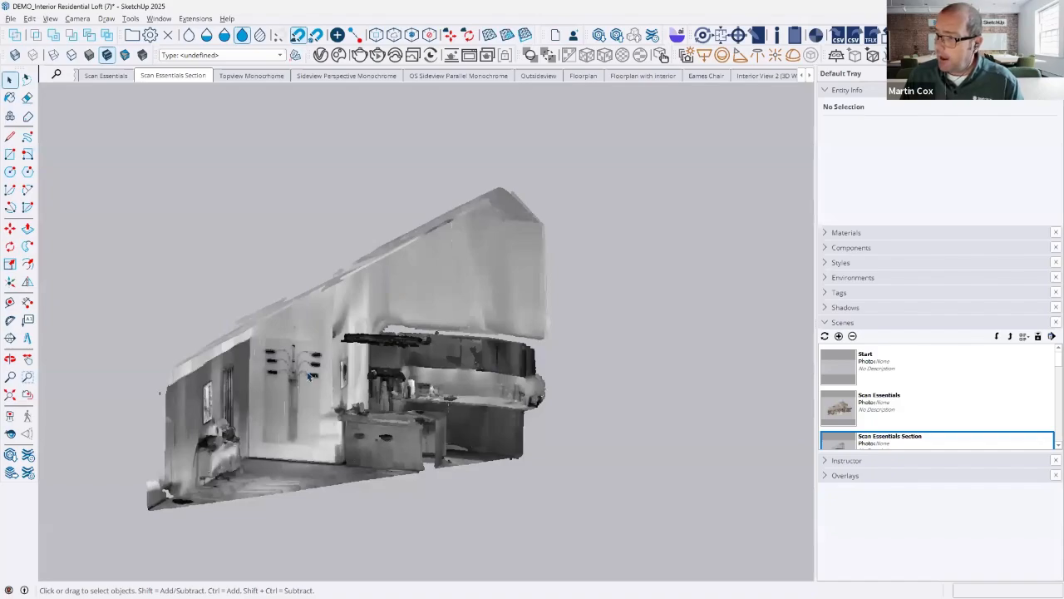
scroll(309, 376, "up", 5)
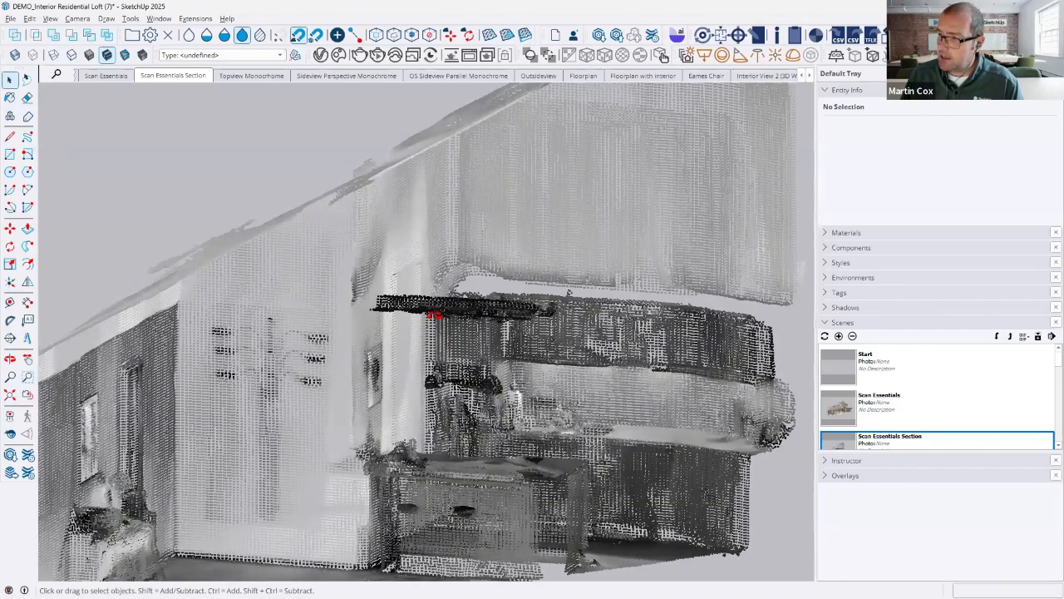
mouse_move(434, 315)
middle_mouse_down()
mouse_move(389, 252)
mouse_move(400, 197)
mouse_move(435, 186)
mouse_move(418, 294)
mouse_move(429, 328)
mouse_move(416, 322)
middle_mouse_up()
middle_click_drag(467, 148, 332, 263)
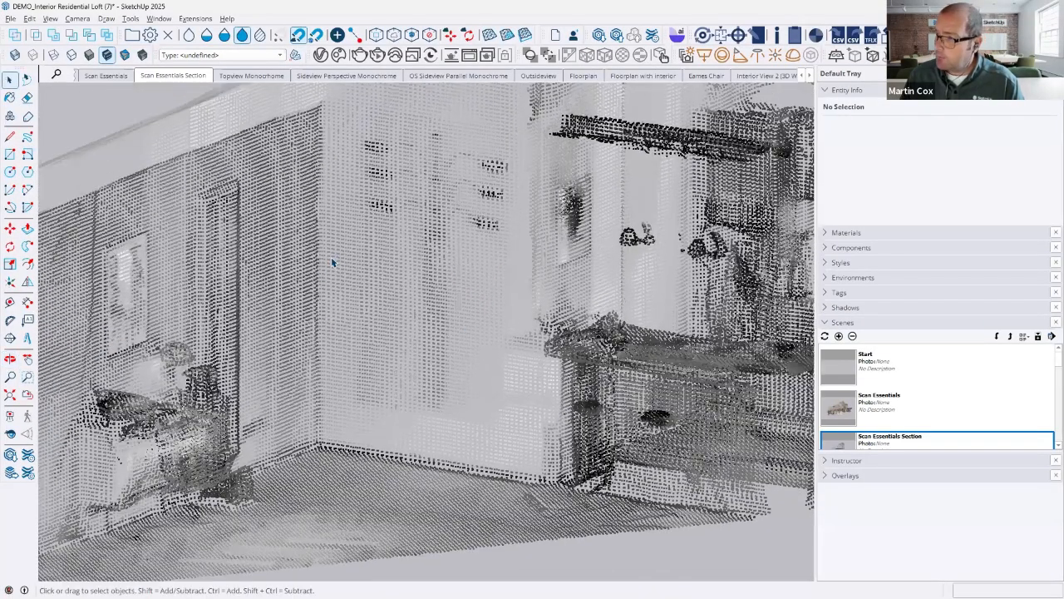
scroll(398, 196, "up", 3)
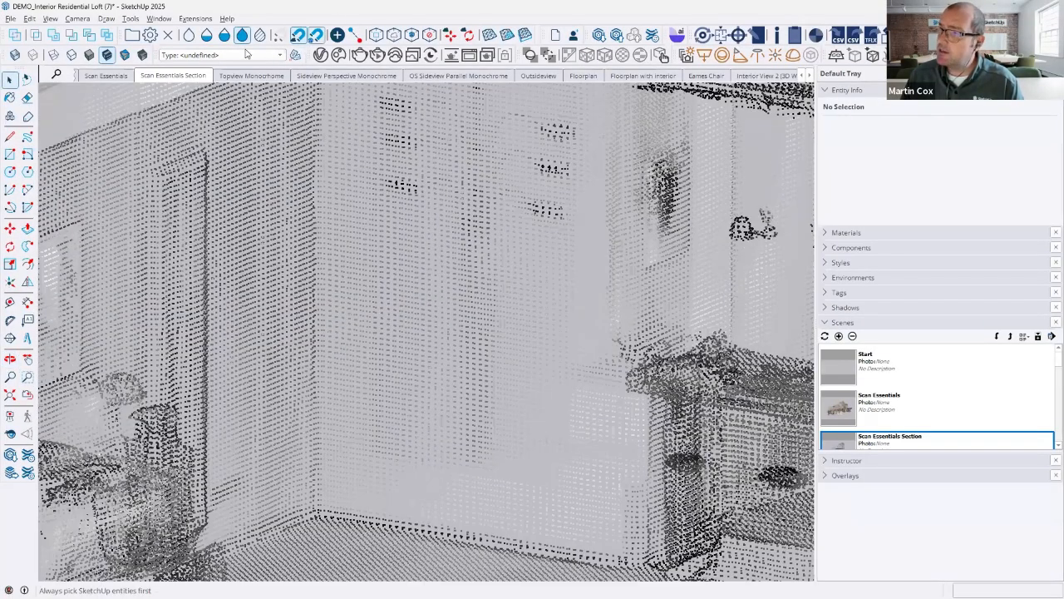
Use Point Cloud Pick and the Tape Measure to measure from the room's floor corner up the wall.
left_click_drag(124, 35, 129, 125)
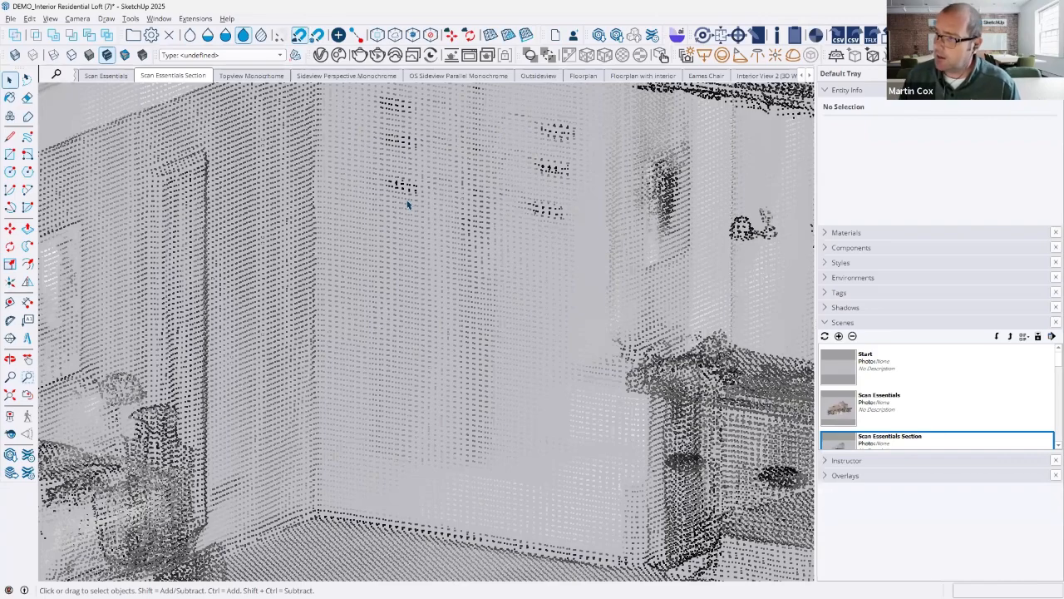
scroll(407, 204, "down", 2)
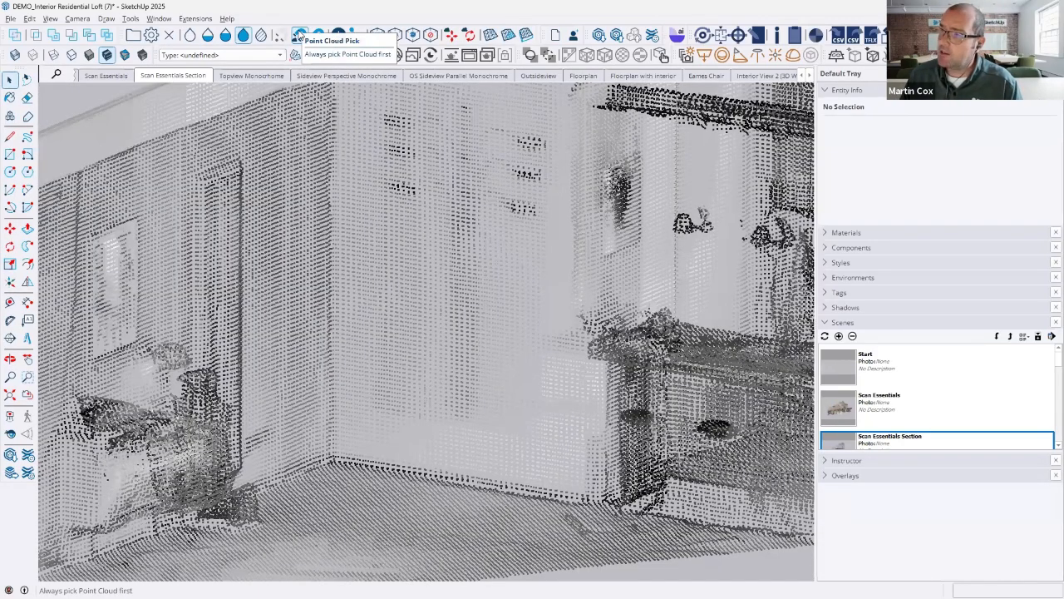
left_click(299, 35)
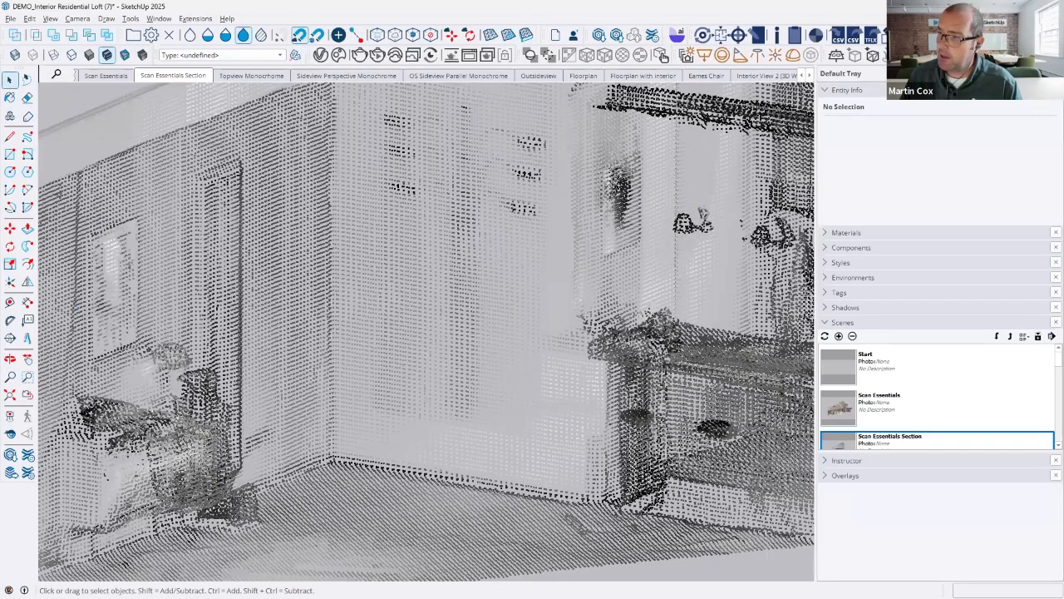
left_click(11, 305)
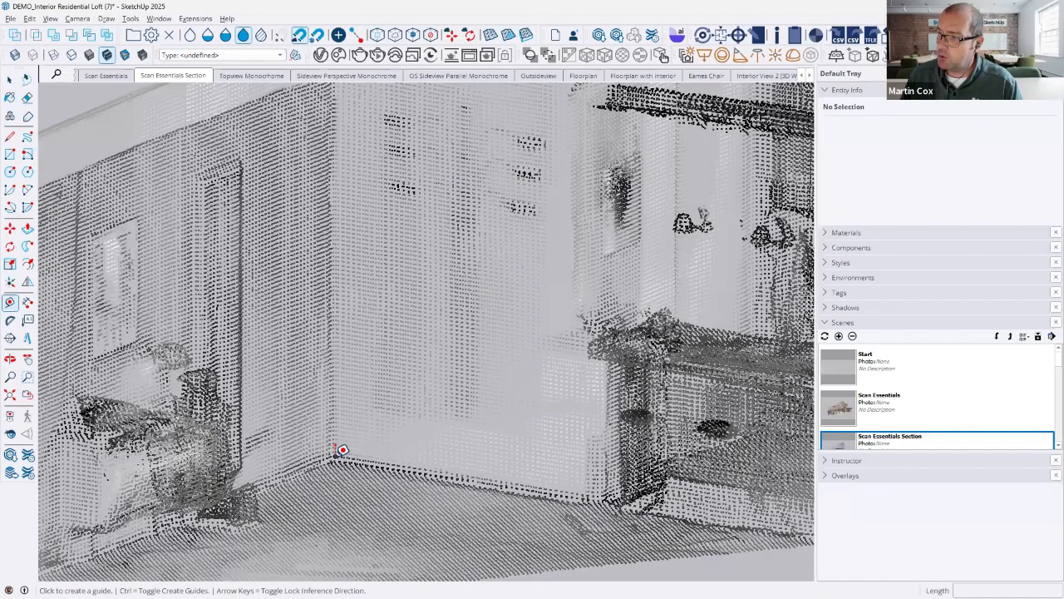
left_click(336, 454)
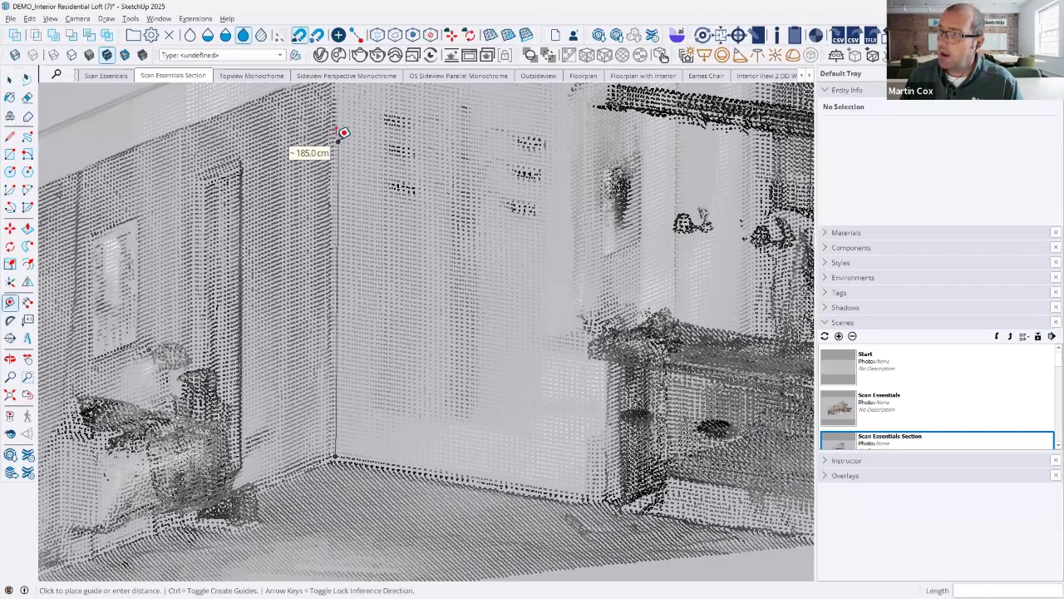
scroll(343, 133, "down", 3)
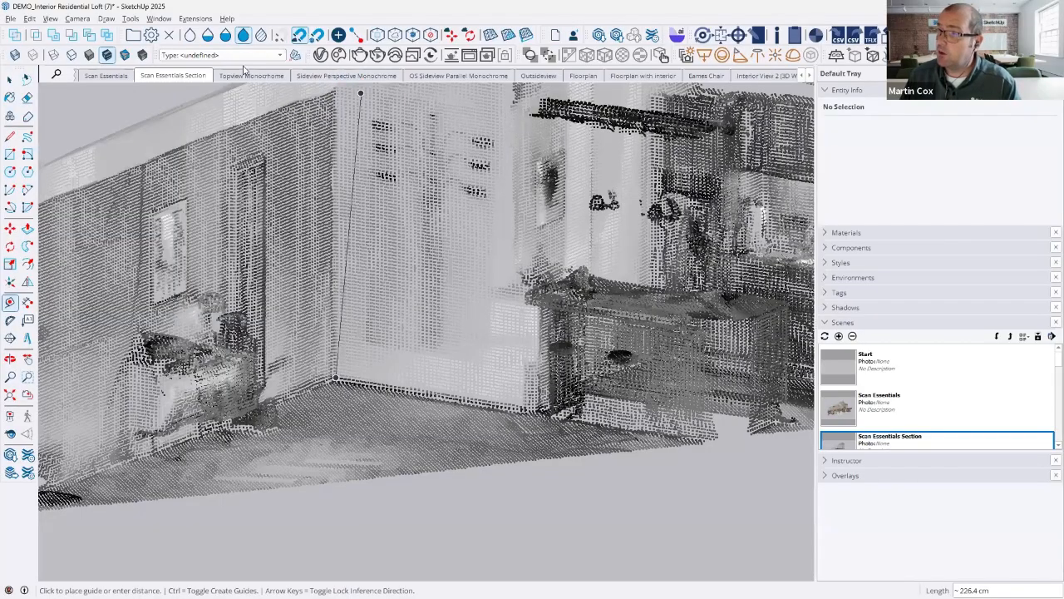
left_click(9, 79)
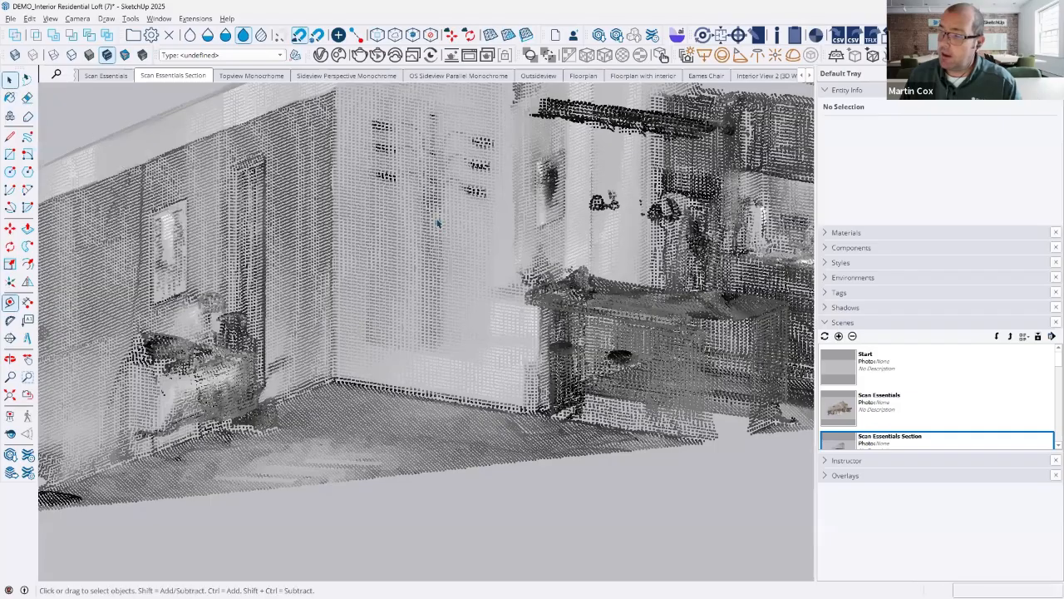
Show the Scan Essentials, Floorplan and Floorplan with Interior scenes one after another.
middle_click_drag(490, 260, 443, 267)
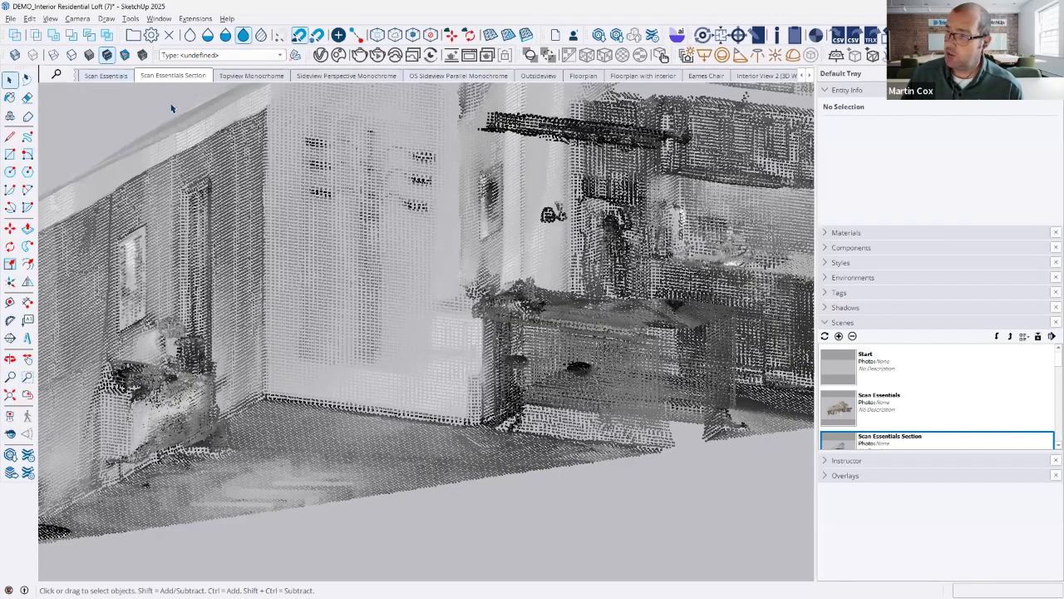
left_click(107, 76)
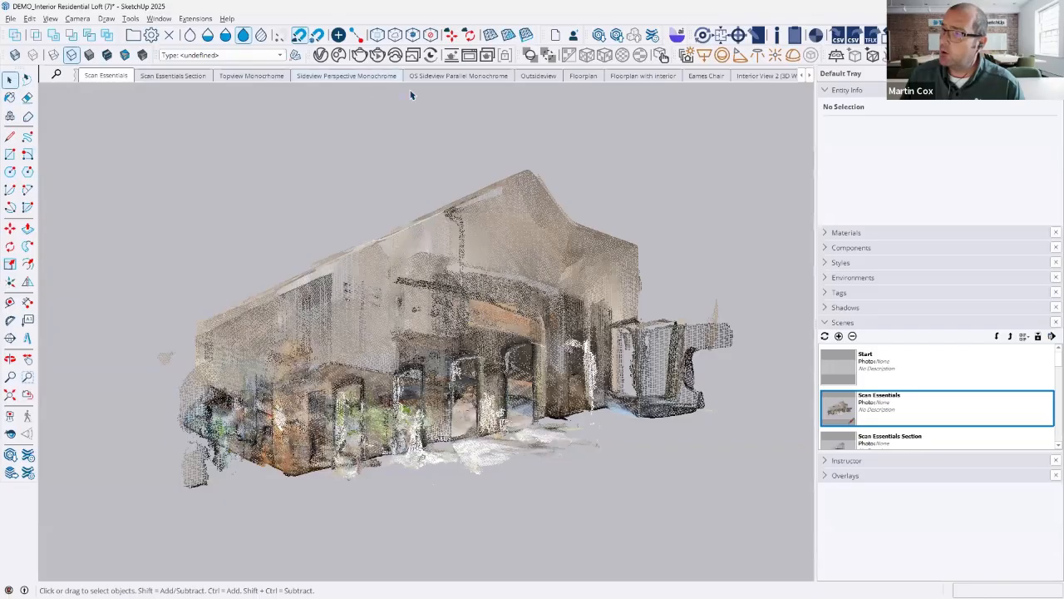
left_click(584, 75)
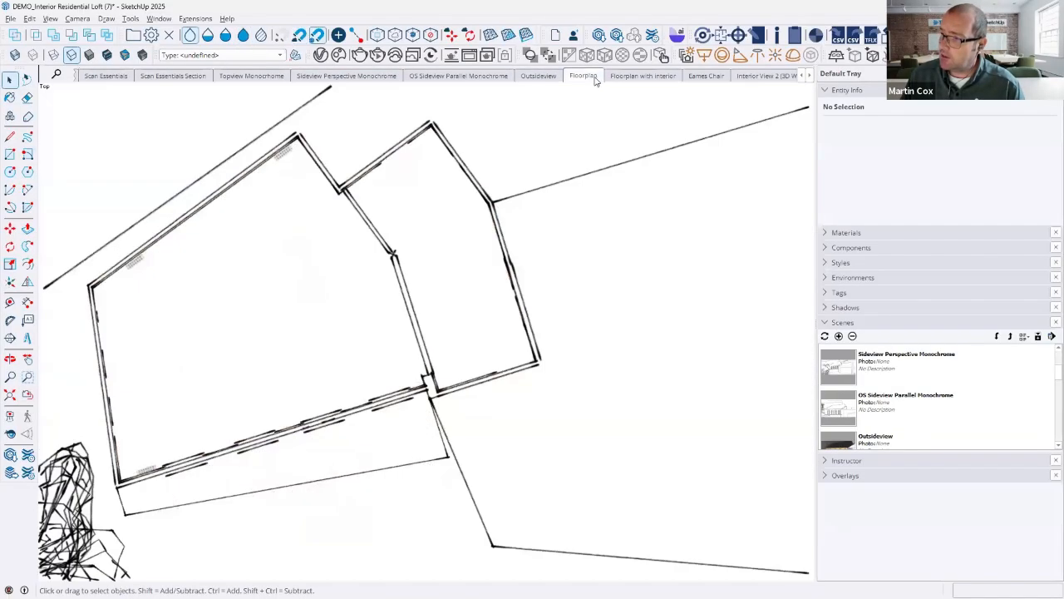
left_click(637, 76)
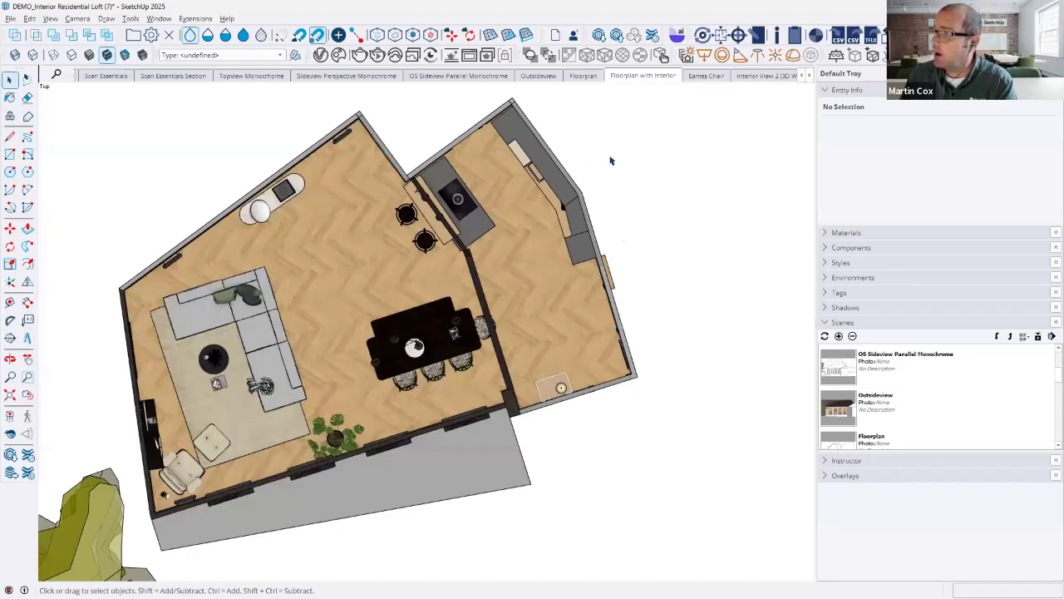
Show the Eames Chair scene and inspect the lounge chair and ottoman up close.
left_click(713, 77)
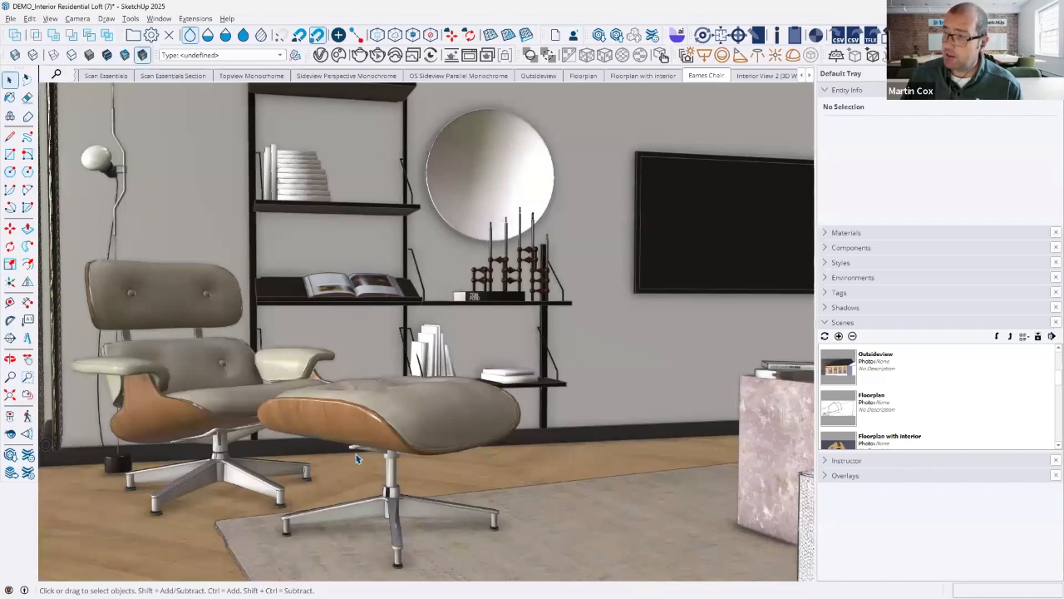
key("o")
left_click_drag(351, 371, 316, 381)
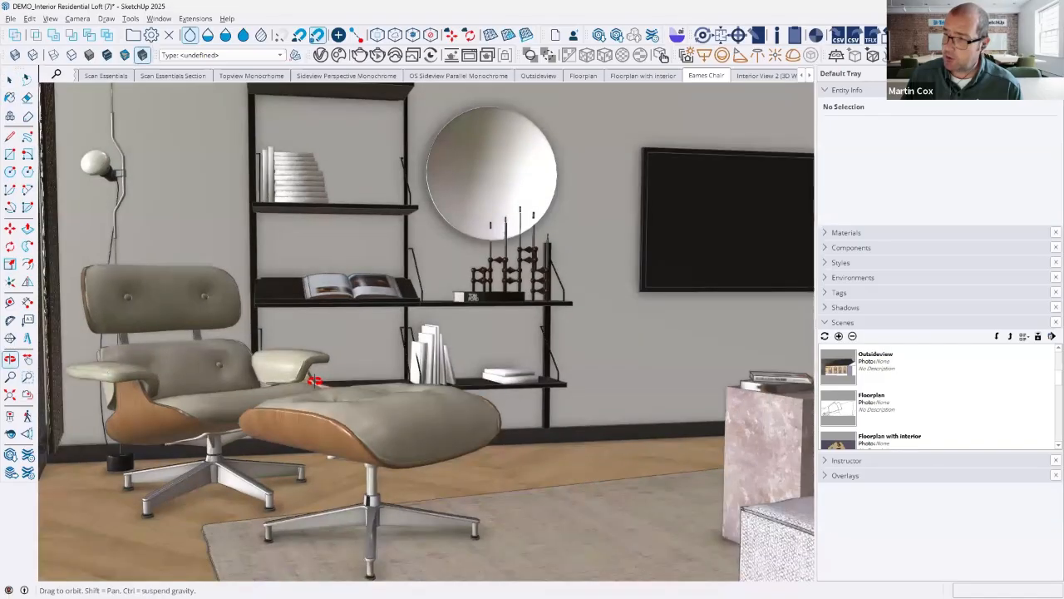
middle_click_drag(314, 381, 313, 382)
middle_click_drag(373, 339, 310, 435)
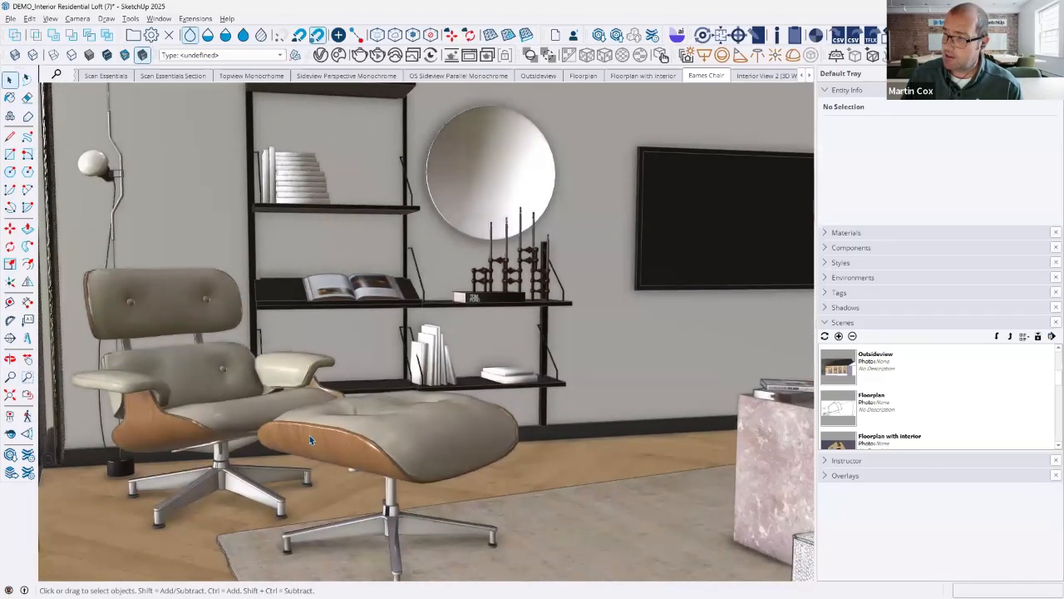
scroll(310, 433, "up", 6)
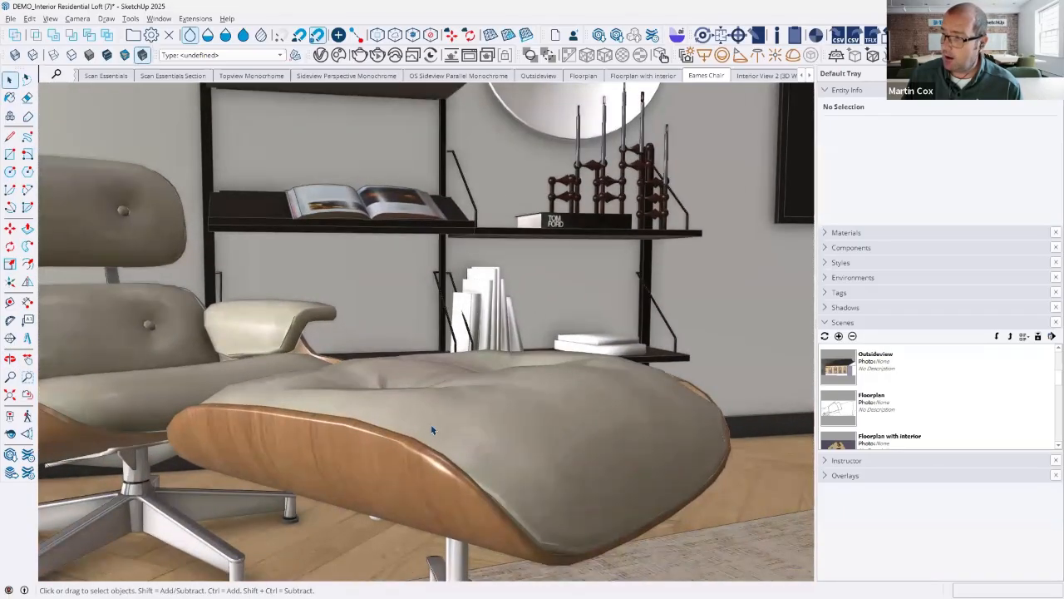
middle_click_drag(422, 416, 370, 423)
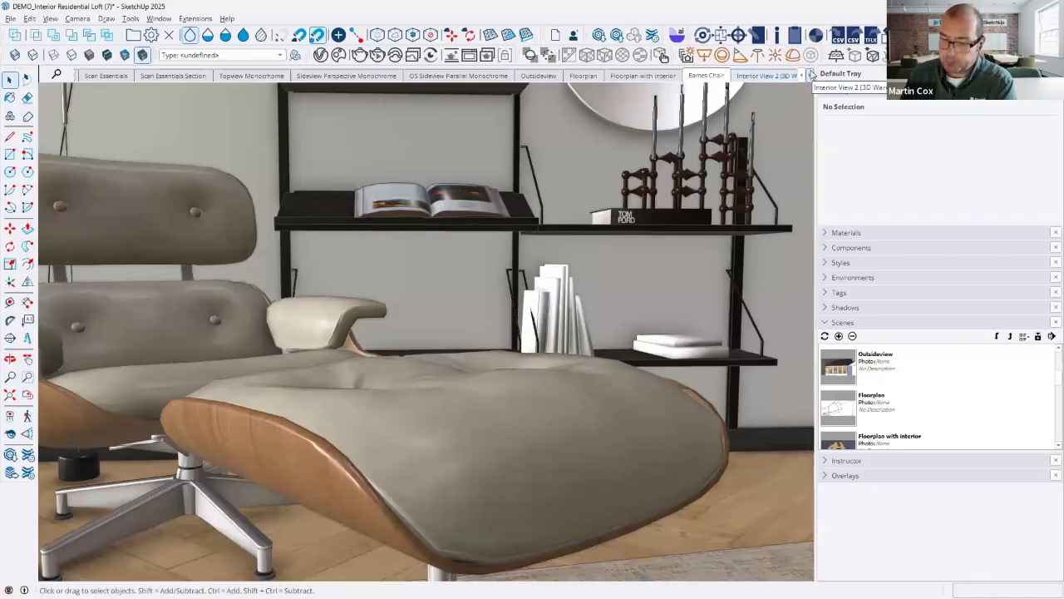
Show the (Kitchen 1) scene and list the tags inside the Interior tag folder.
left_click(811, 75)
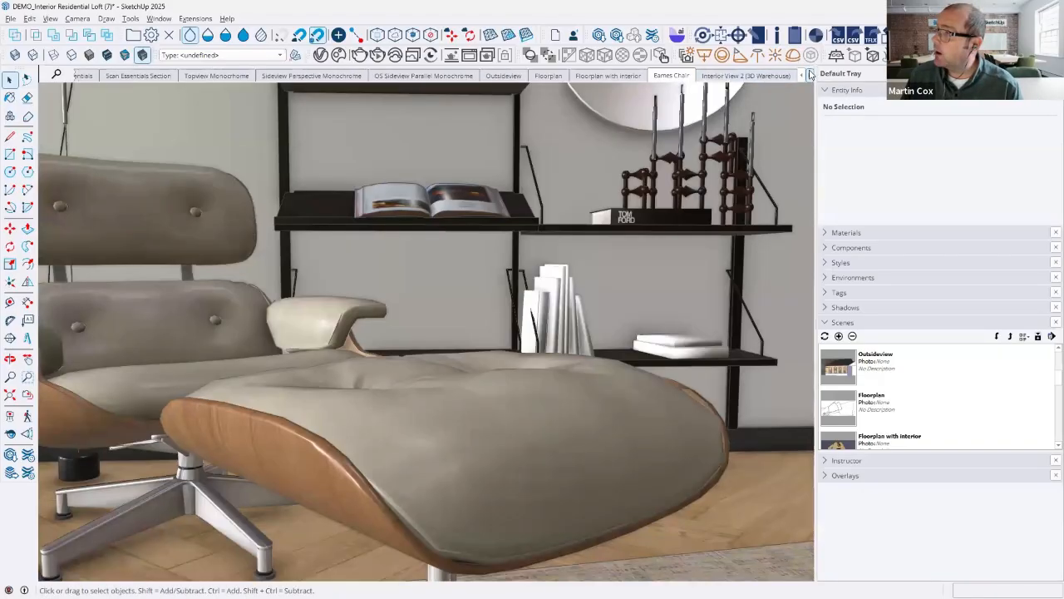
left_click(811, 75)
left_click(811, 75)
left_click(811, 75)
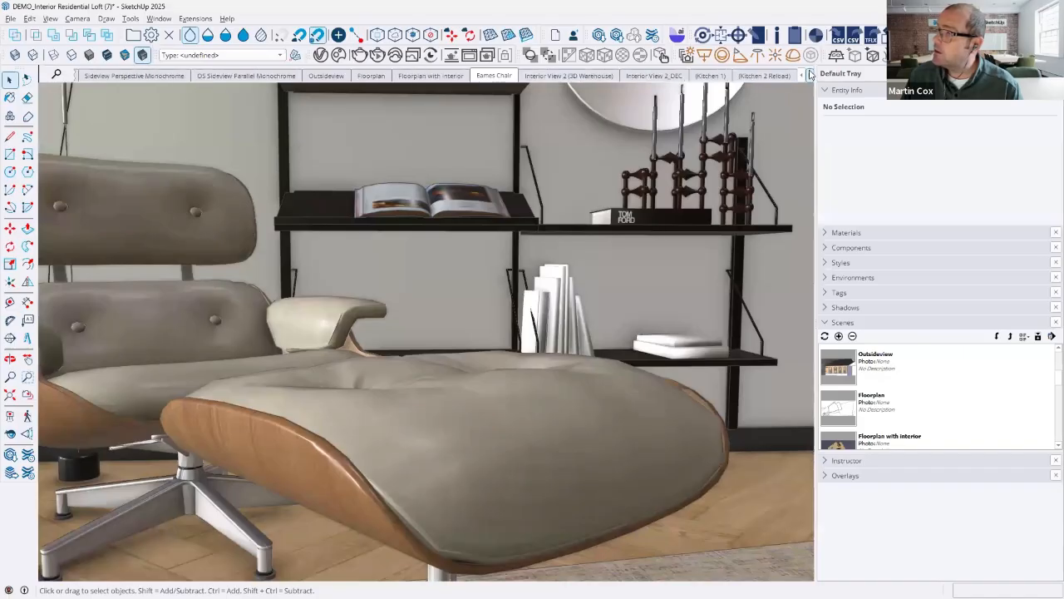
left_click(710, 75)
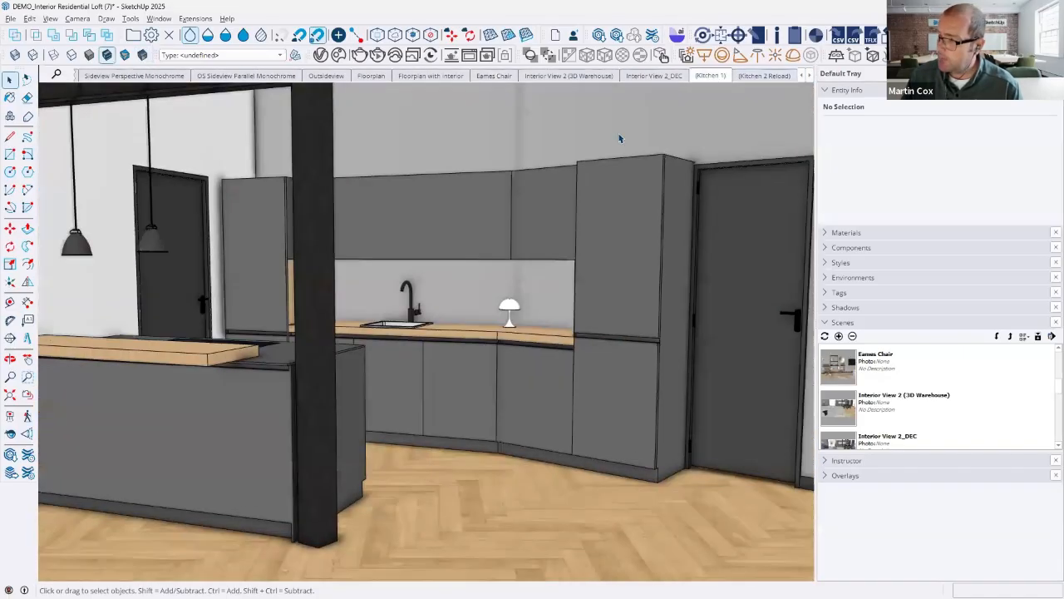
left_click(834, 292)
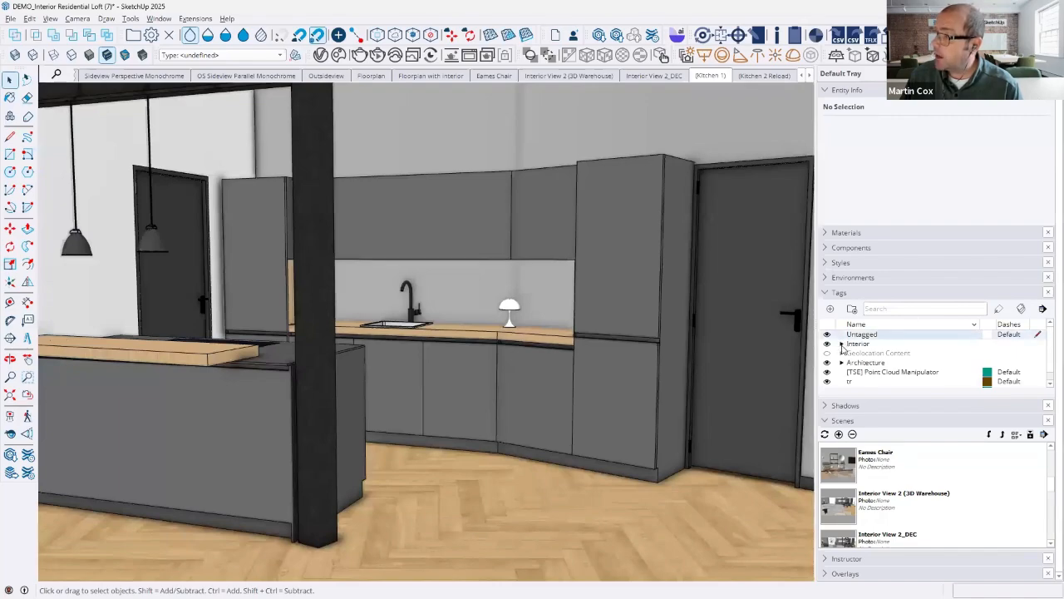
left_click(842, 344)
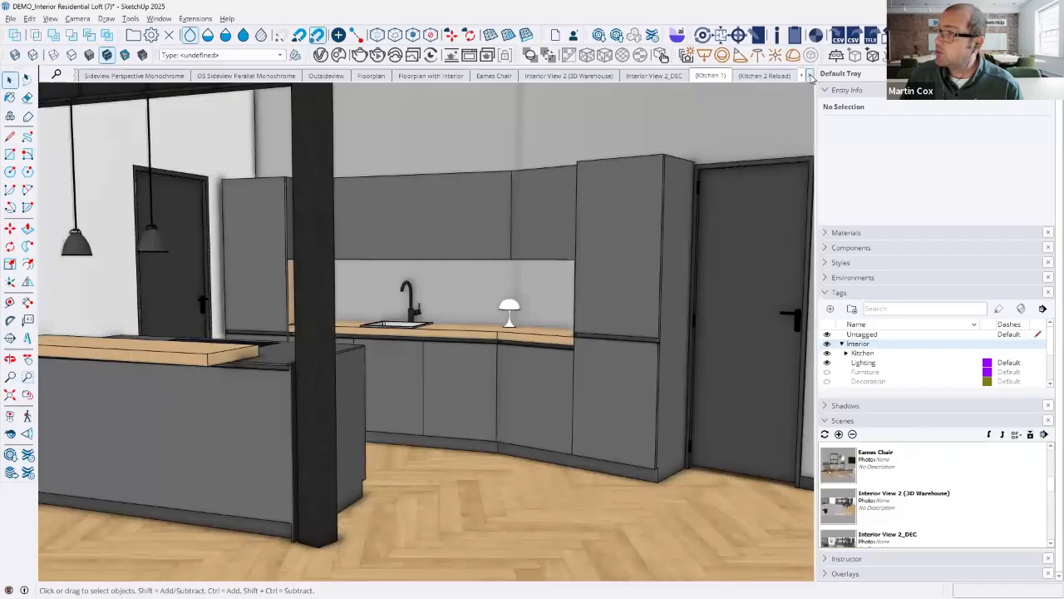
Compare the (Kitchen 2 Reload) scene with (Kitchen 1), ending on a slightly orbited (Kitchen 1) view.
left_click(810, 76)
left_click(810, 76)
left_click(811, 75)
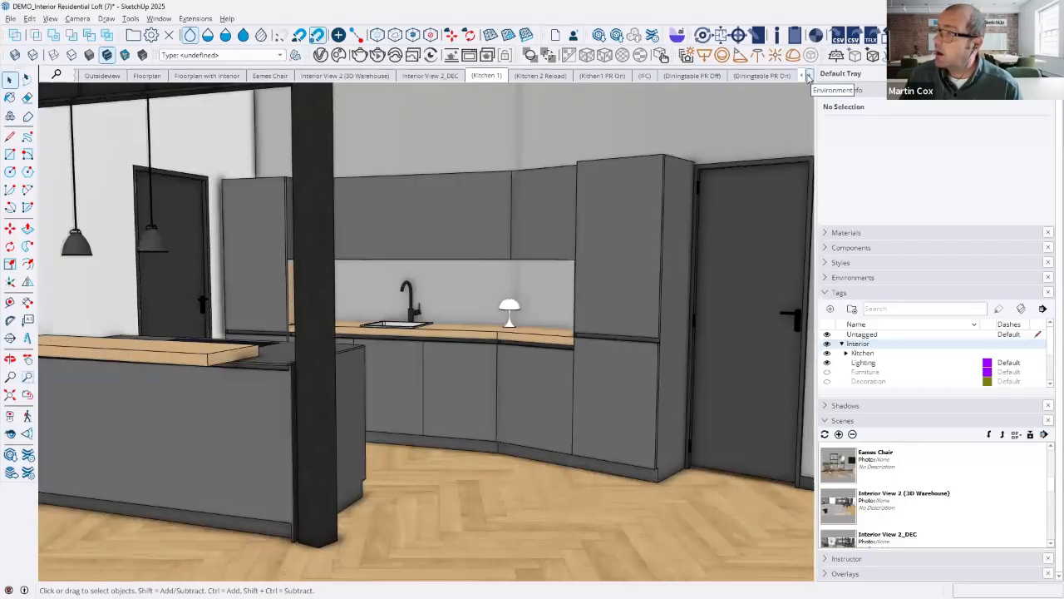
left_click(810, 75)
left_click(811, 76)
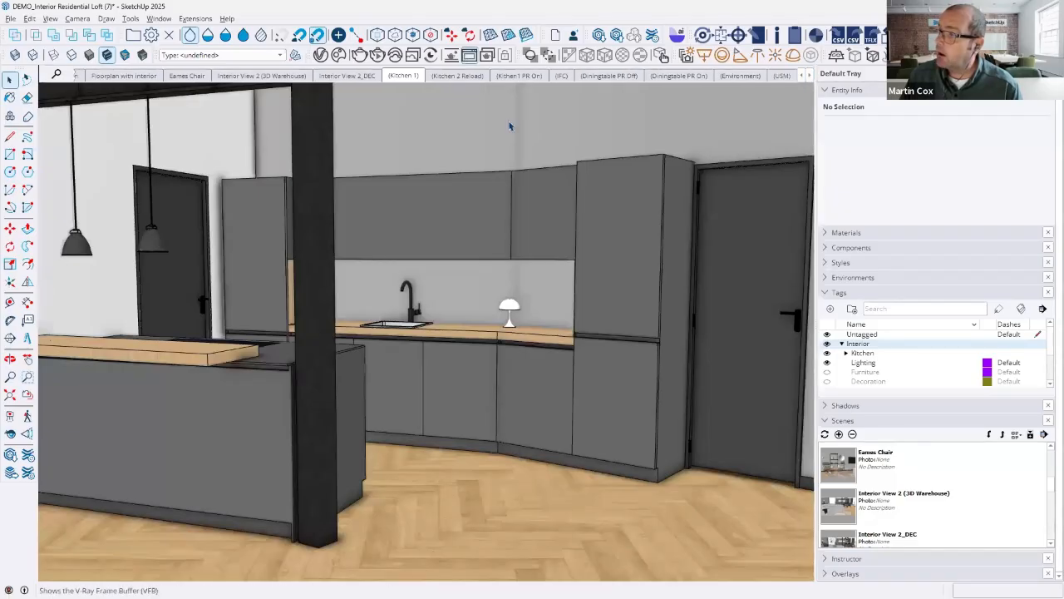
left_click(456, 76)
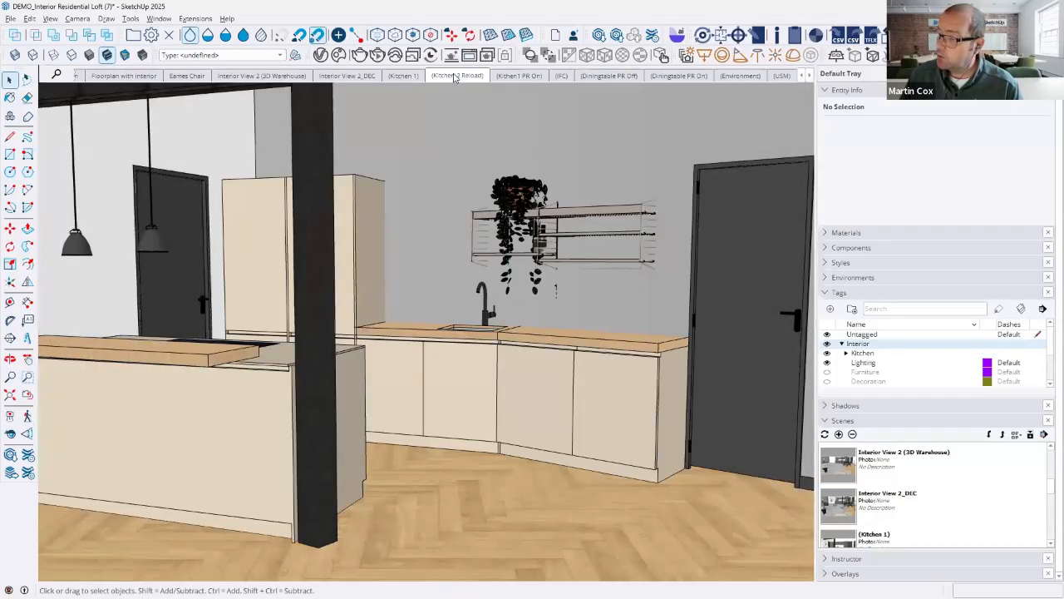
left_click(401, 76)
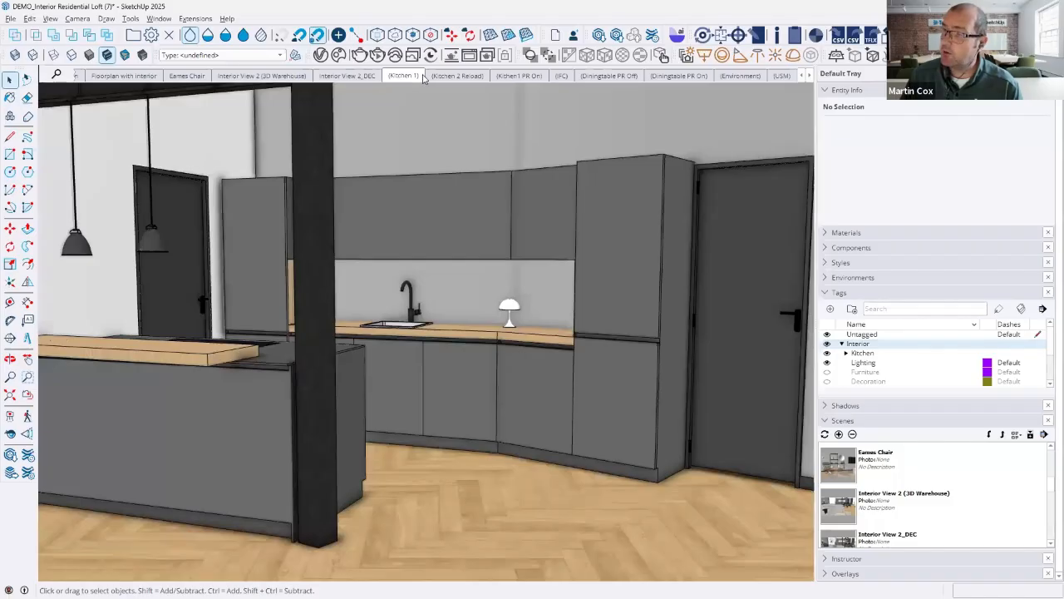
mouse_move(435, 140)
middle_mouse_down()
mouse_move(466, 141)
mouse_move(463, 153)
mouse_move(388, 156)
mouse_move(439, 146)
middle_mouse_up()
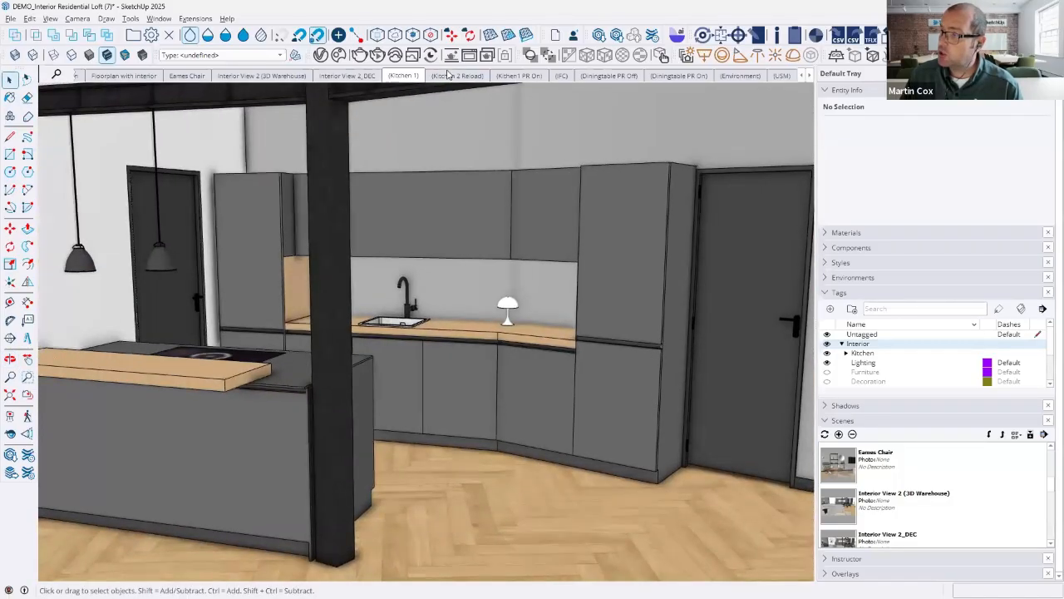
Show the (Kitchen 2 Reload) scene once more and return to the (Kitchen 1) scene.
left_click(456, 75)
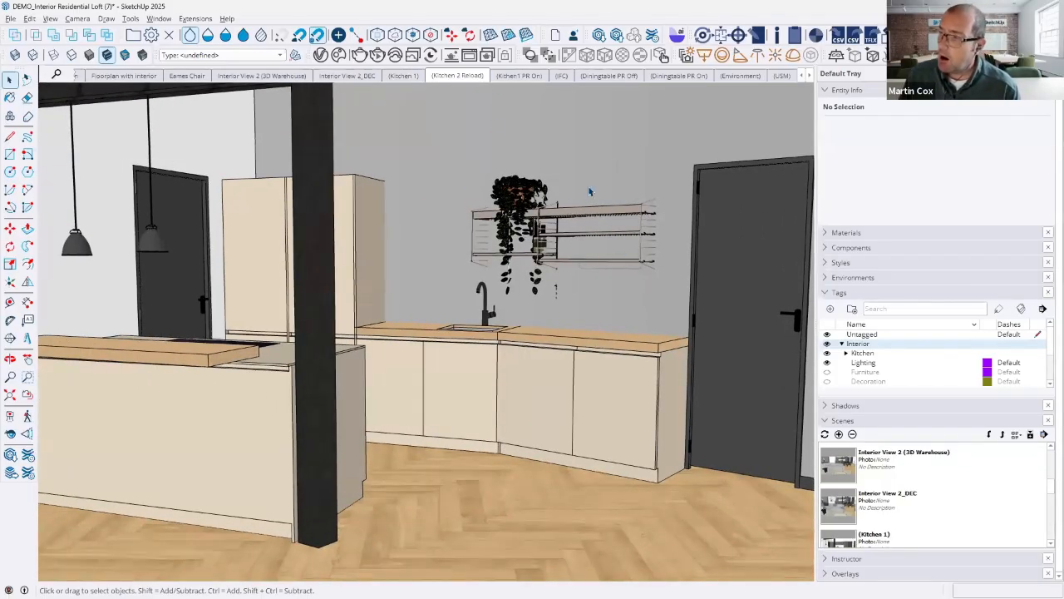
left_click(403, 76)
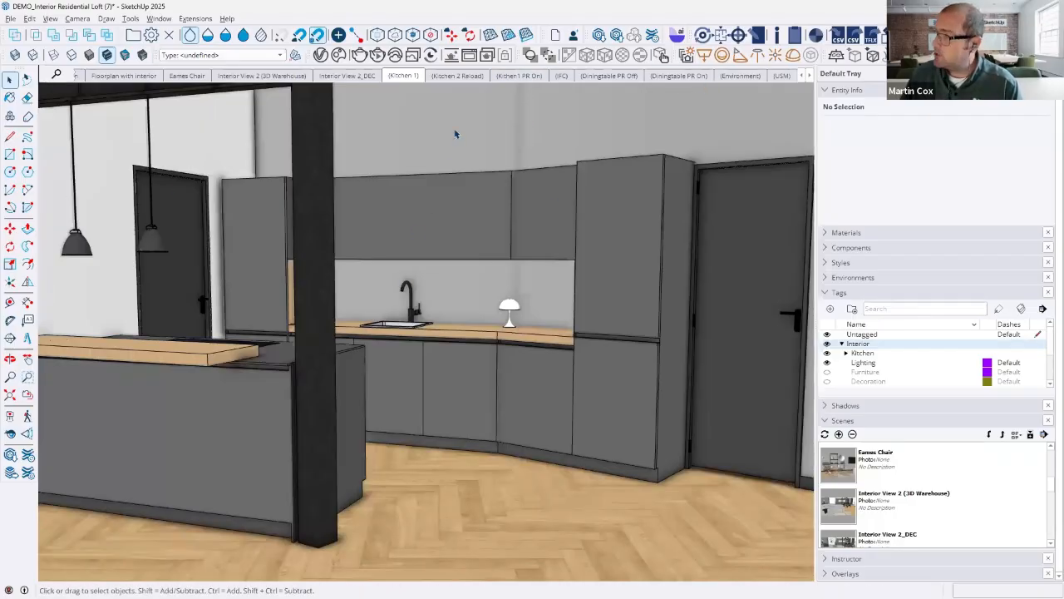
Browse through the model's list of scenes and show the Interior View 2 (3D Warehouse) scene.
left_click(808, 75)
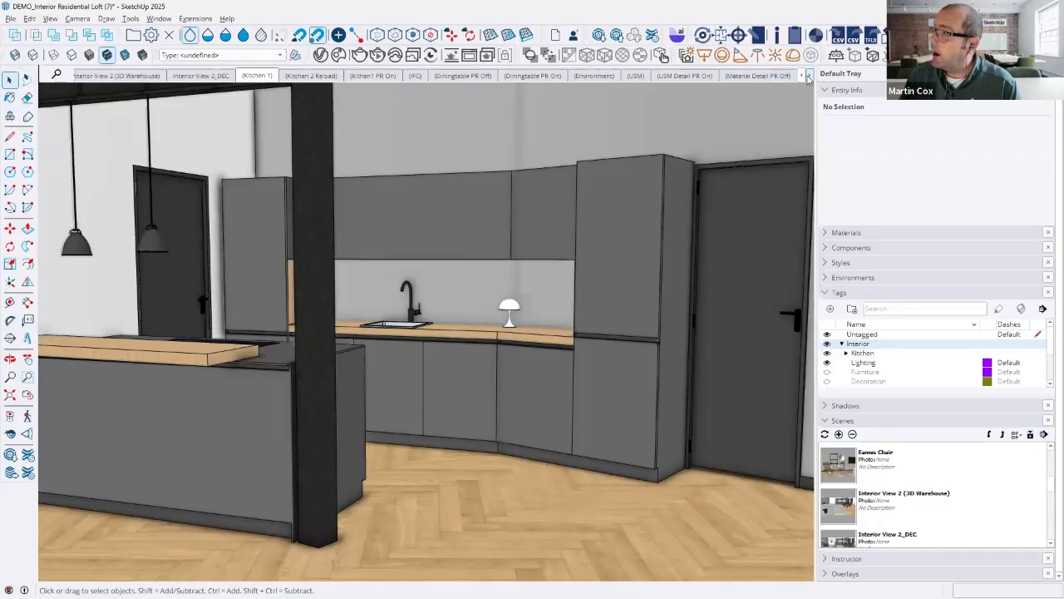
left_click(807, 75)
left_click(807, 76)
left_click(808, 76)
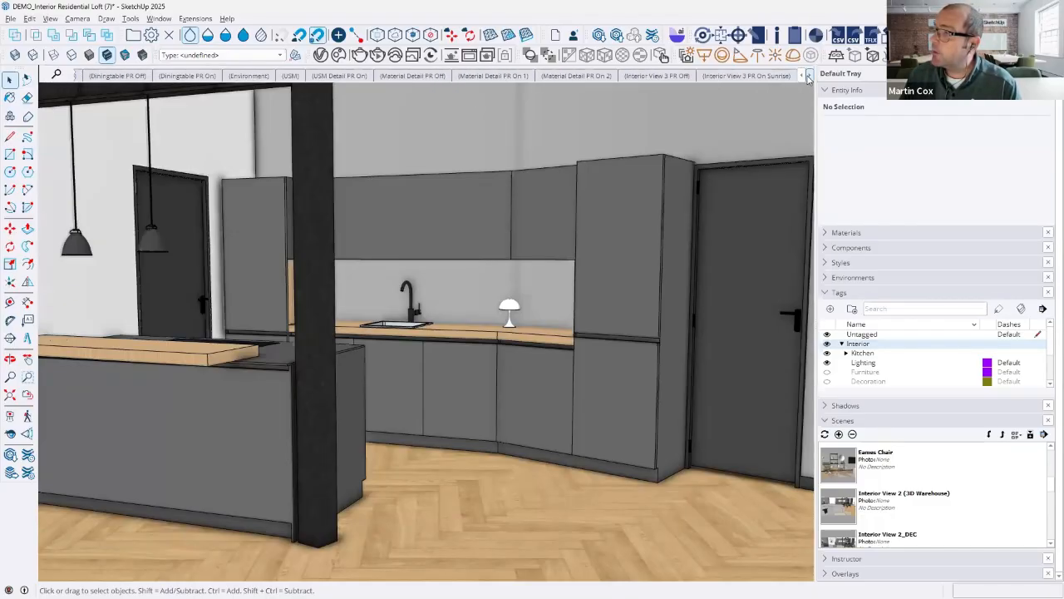
left_click(807, 76)
left_click(807, 75)
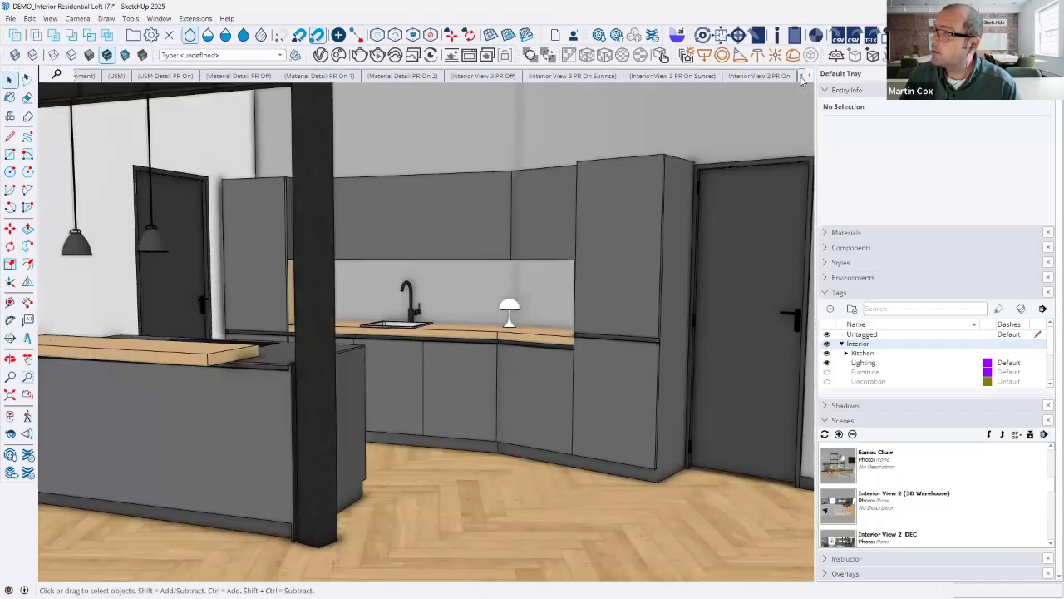
left_click(801, 76)
left_click(802, 75)
left_click(801, 75)
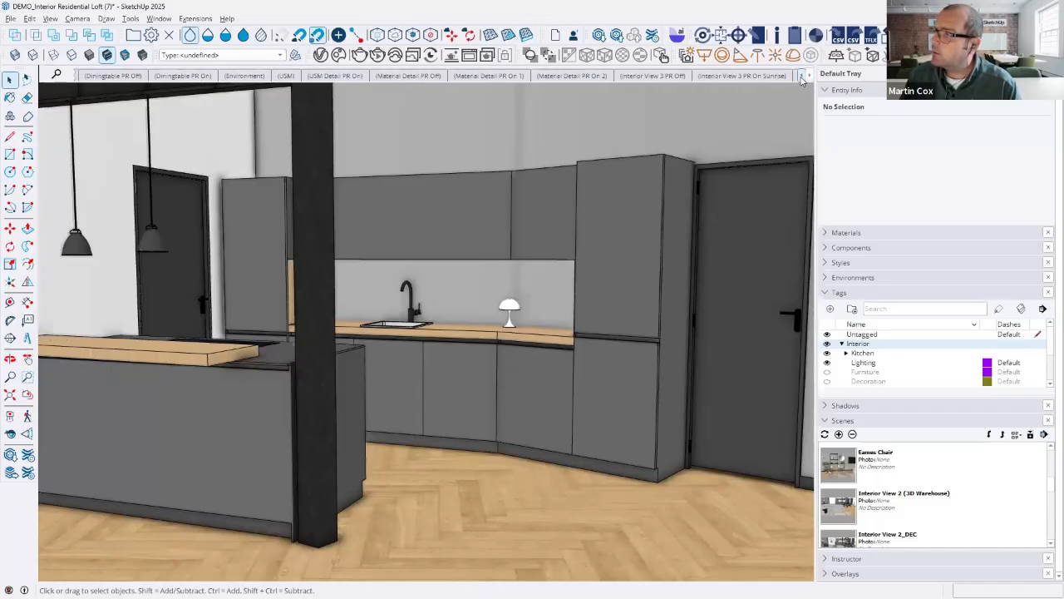
left_click(802, 76)
left_click(801, 75)
left_click(801, 76)
left_click(801, 76)
left_click(801, 76)
left_click(802, 76)
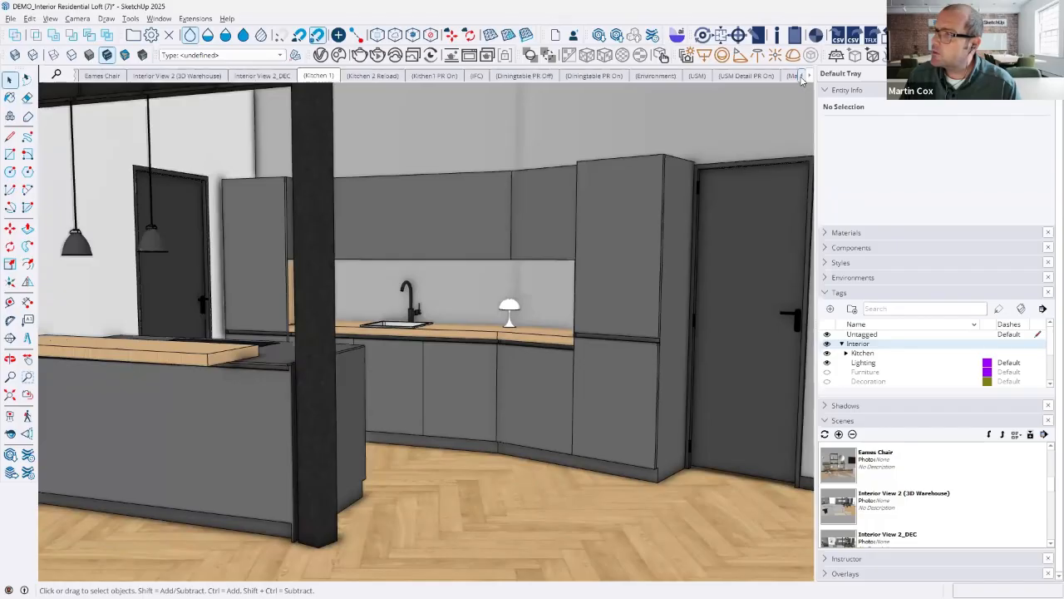
left_click(801, 76)
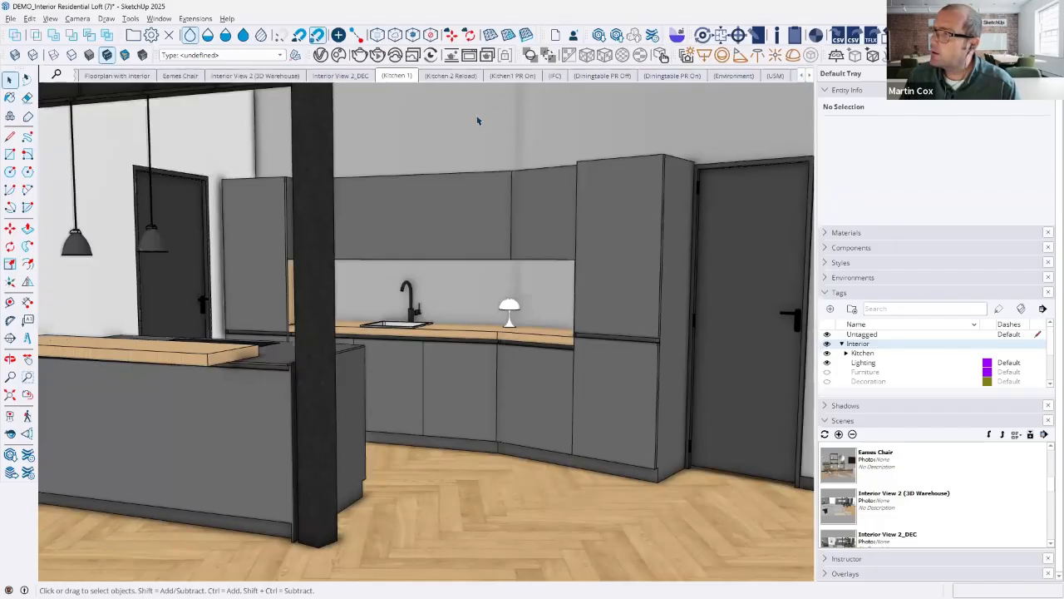
left_click(270, 76)
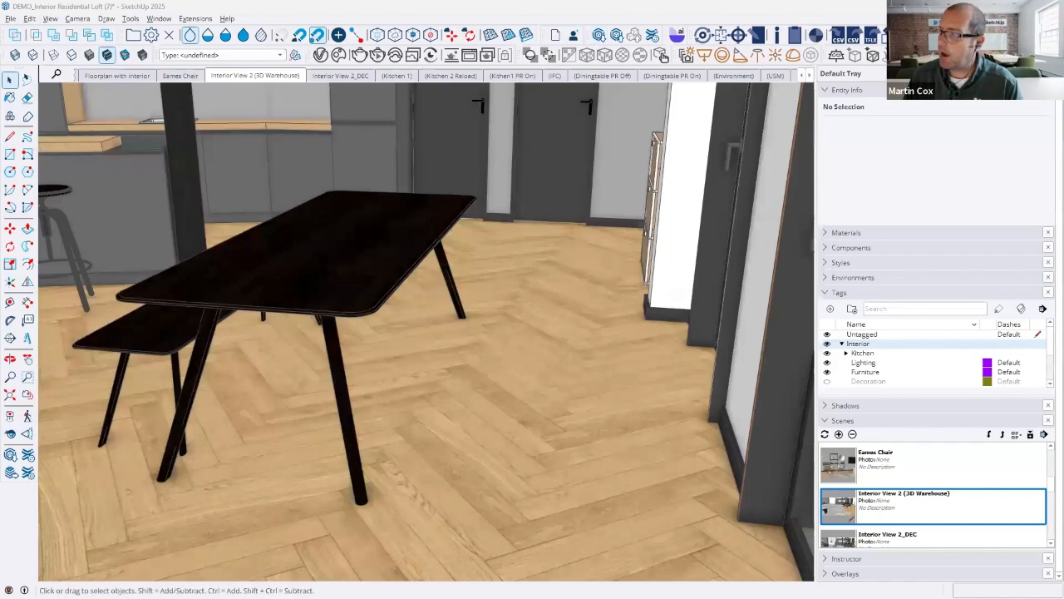
Search 3D Warehouse by image using Hans_J_Wegner_Wishbone_Chair.jpg from the Interior design folder and look through the matching models.
left_click(671, 51)
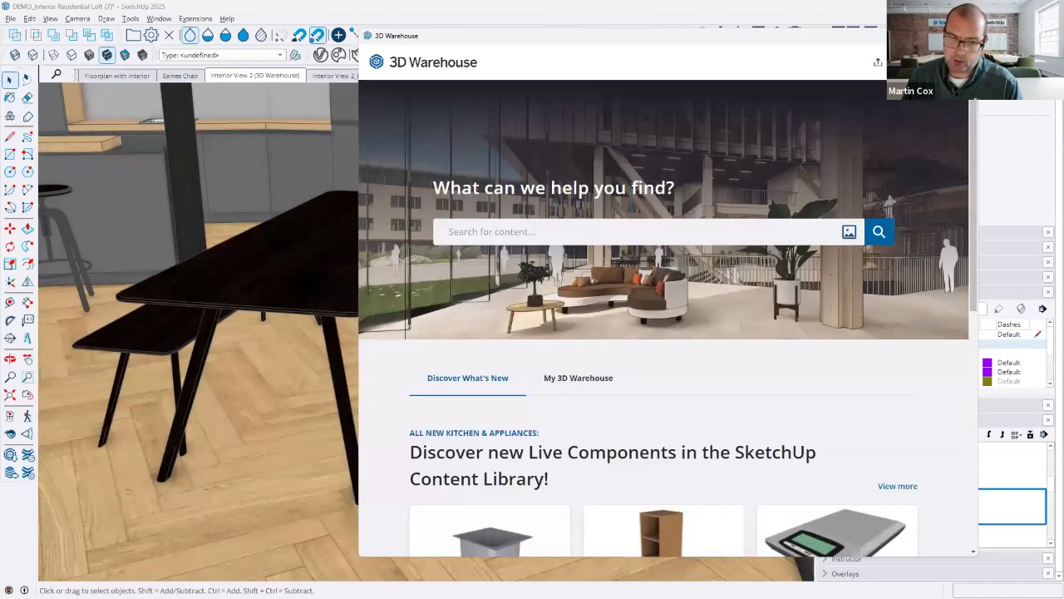
key("alt+Tab")
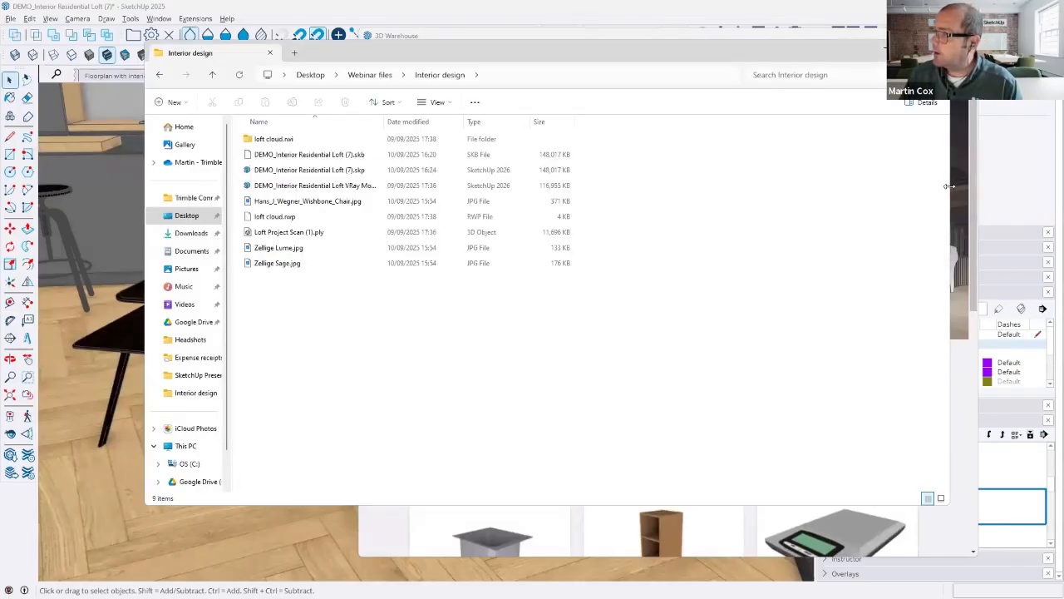
left_click_drag(949, 186, 547, 91)
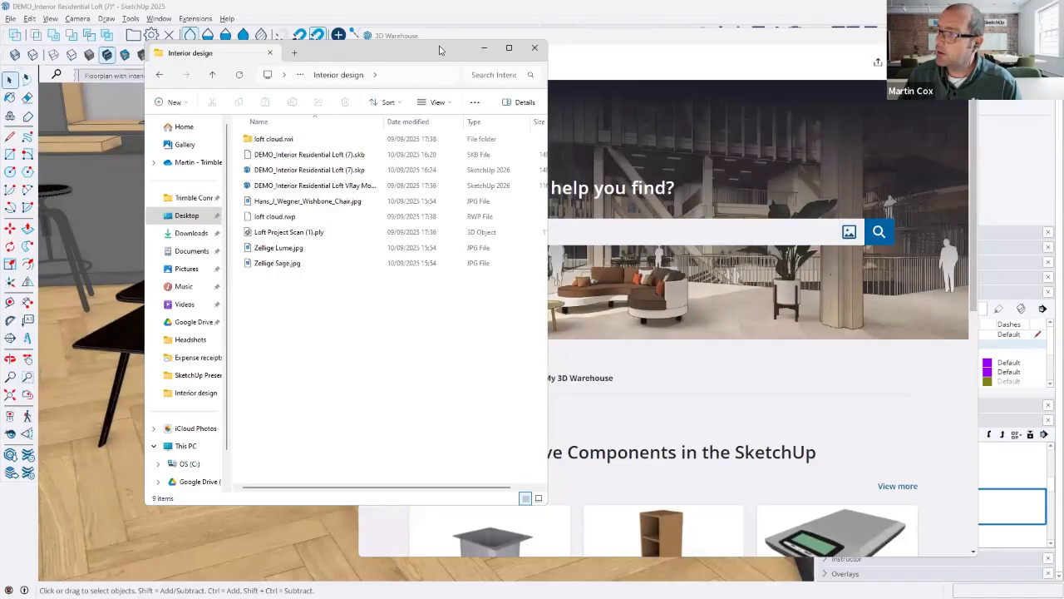
left_click_drag(436, 50, 316, 80)
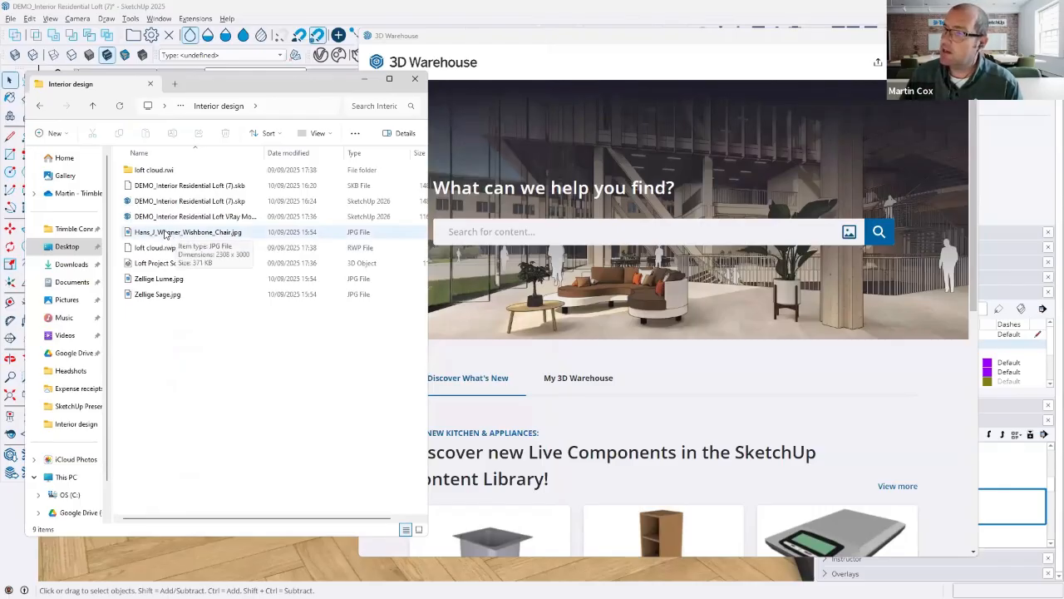
mouse_move(164, 235)
left_mouse_down()
mouse_move(154, 241)
mouse_move(463, 241)
mouse_move(286, 241)
mouse_move(460, 273)
mouse_move(619, 329)
mouse_move(665, 327)
left_mouse_up()
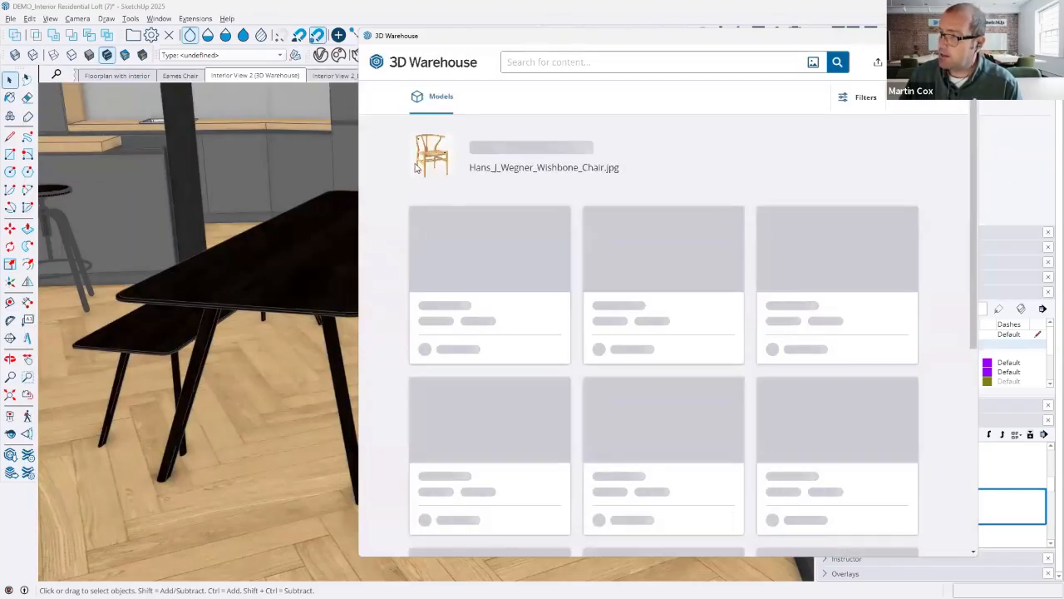
scroll(653, 240, "down", 5)
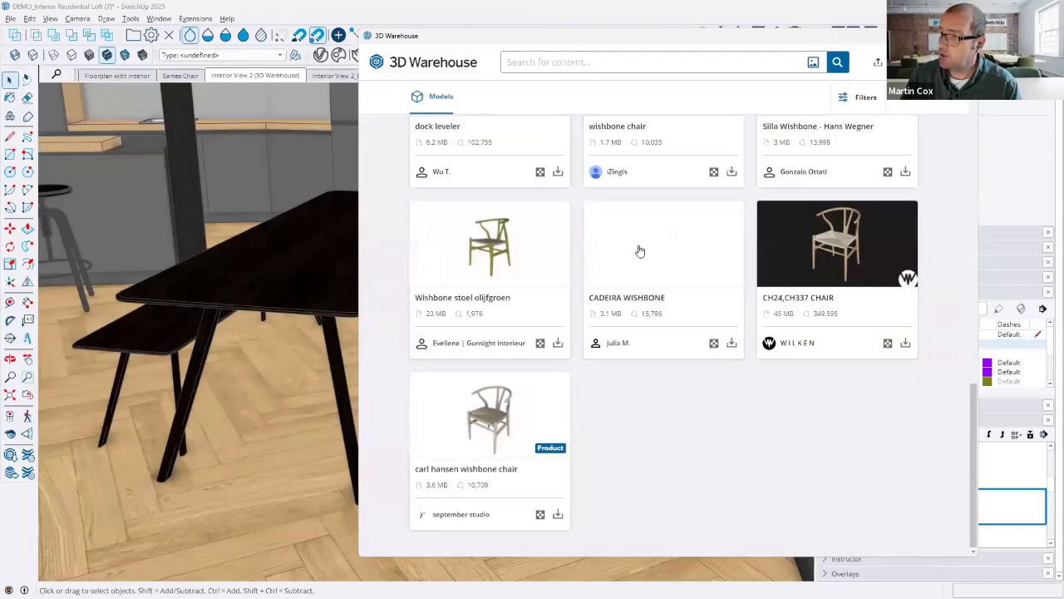
scroll(665, 332, "up", 8)
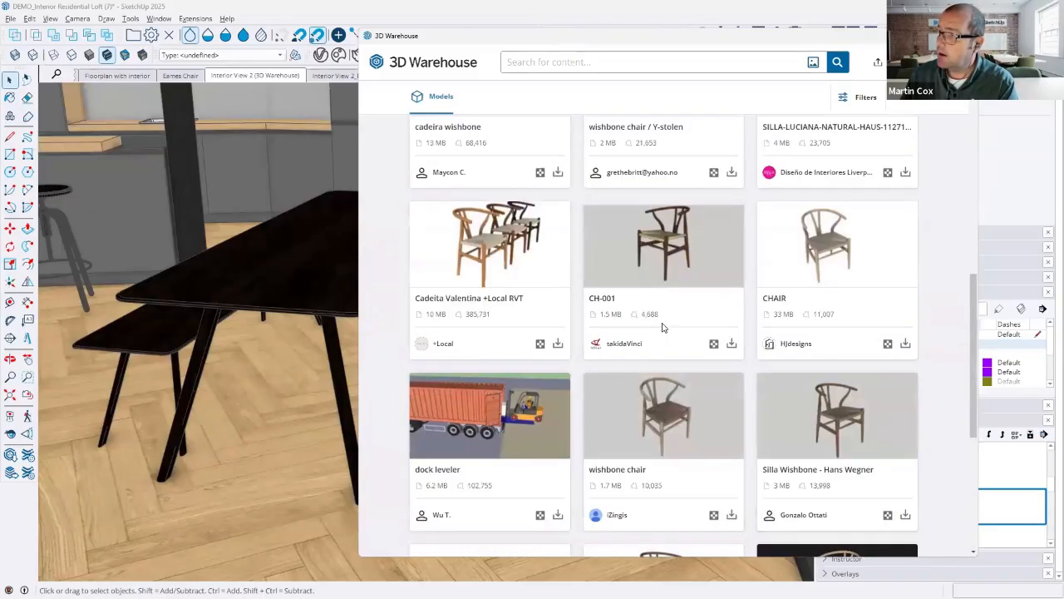
scroll(664, 326, "up", 8)
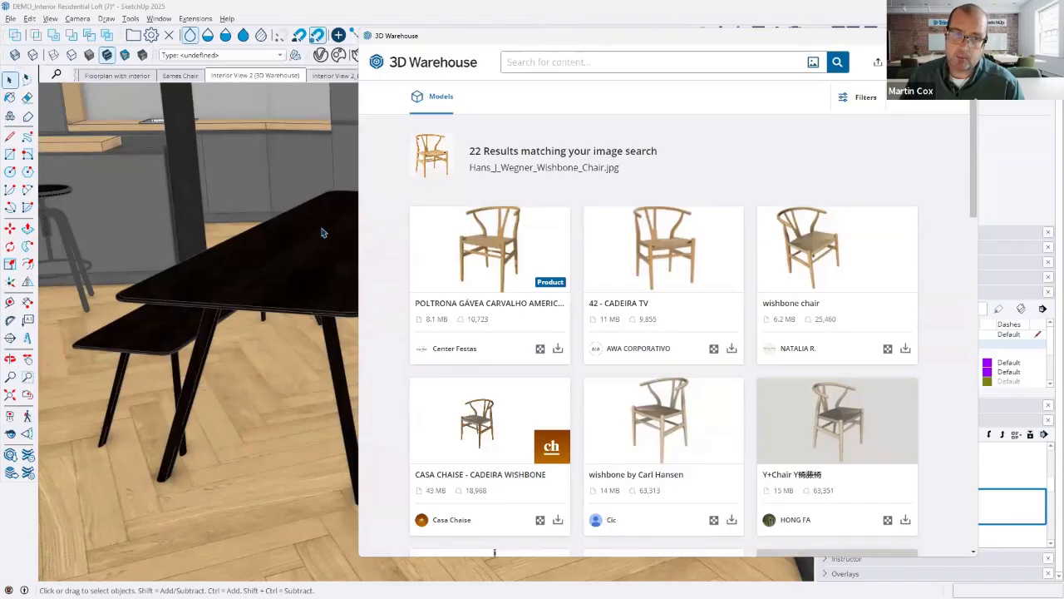
Examine the polygon count and file size filter options for the chair results without applying a filter.
left_click(865, 98)
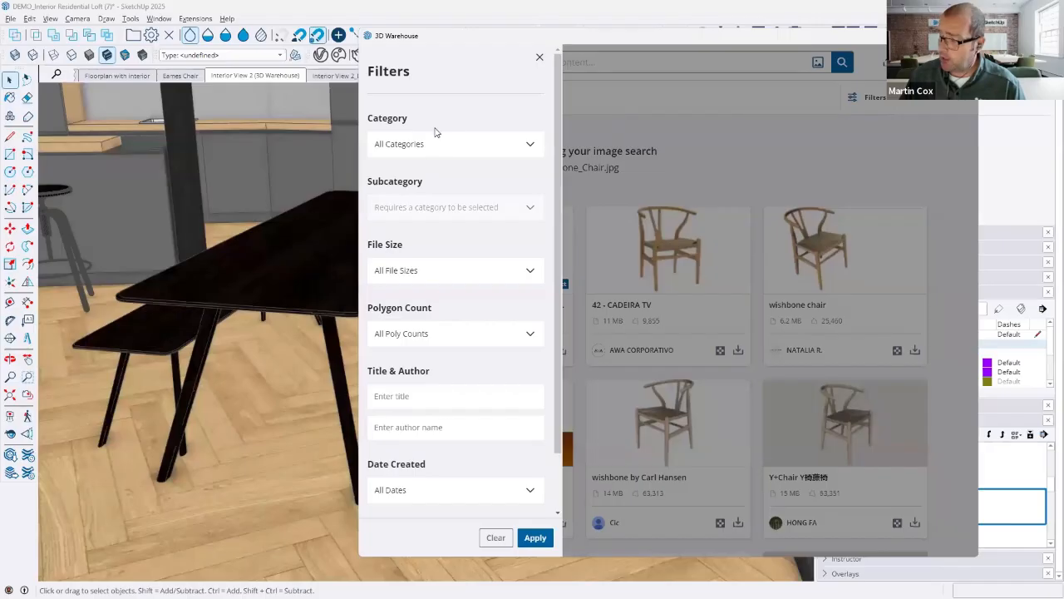
left_click(531, 334)
left_click(532, 336)
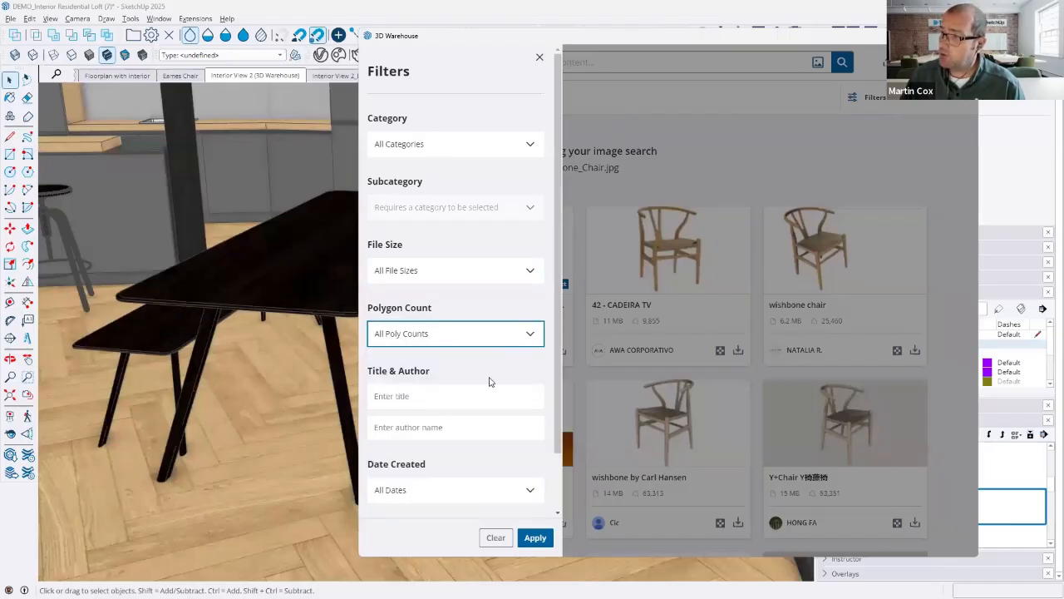
scroll(489, 378, "down", 2)
scroll(491, 382, "up", 2)
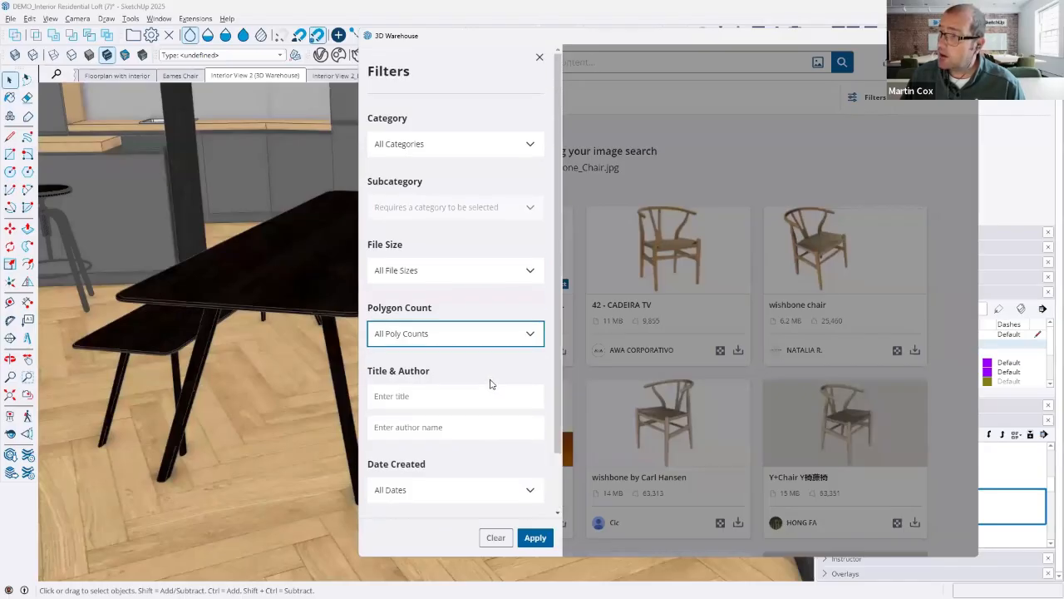
left_click(530, 271)
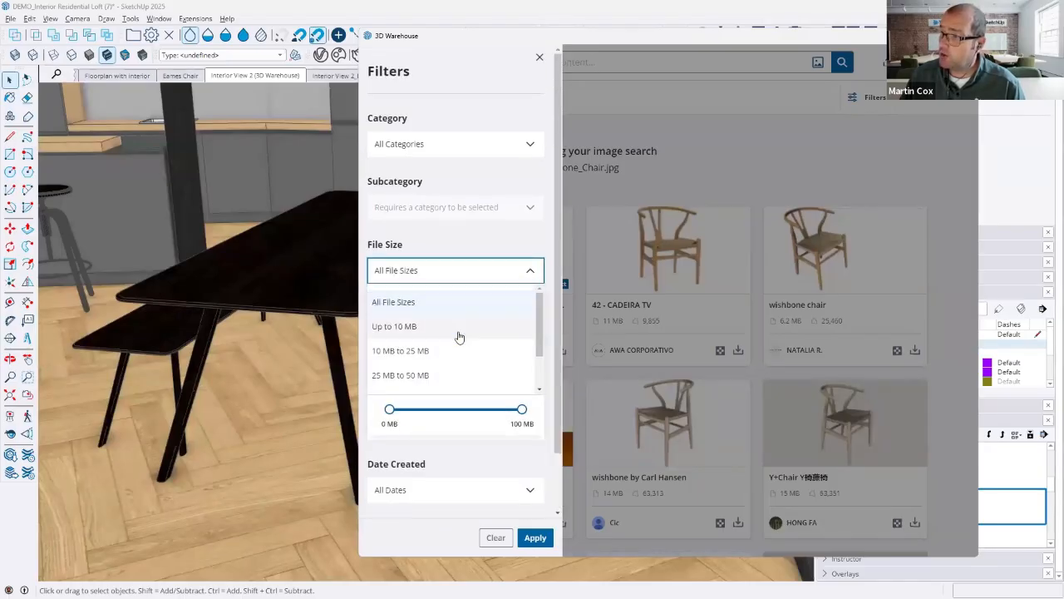
scroll(415, 336, "down", 1)
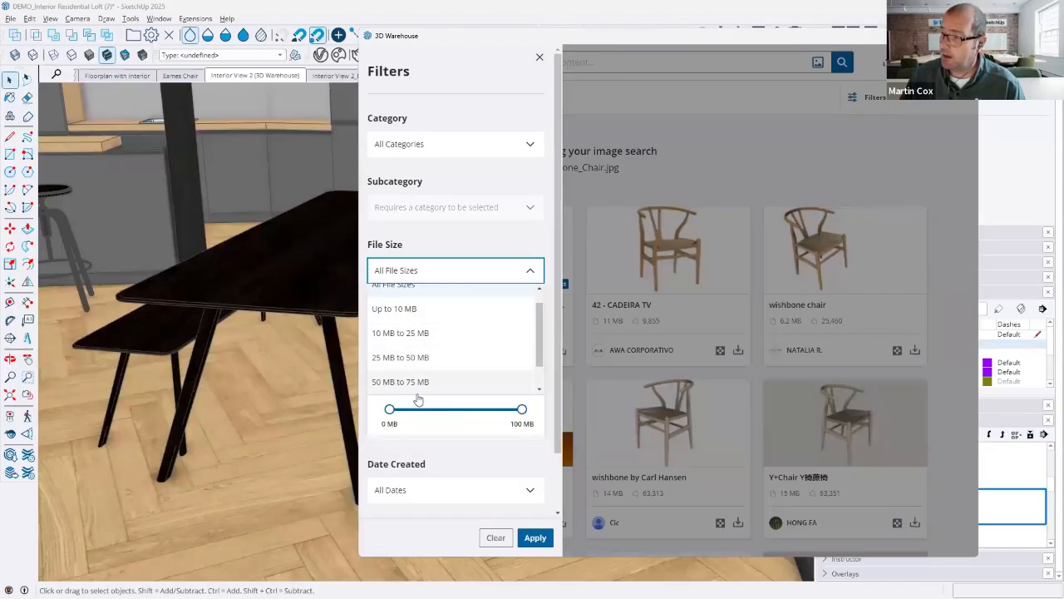
scroll(418, 383, "up", 1)
left_click(756, 167)
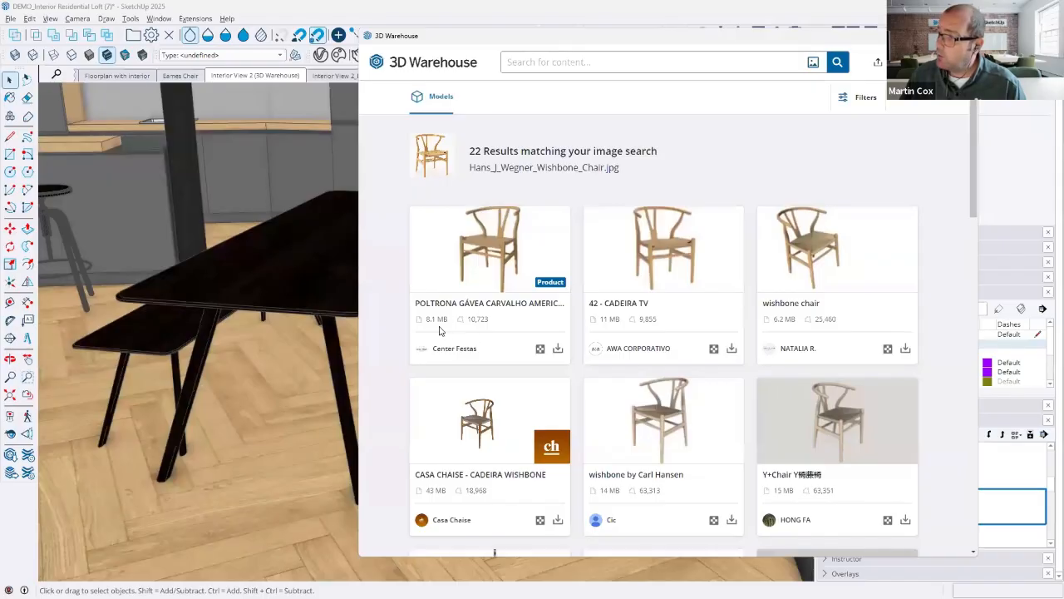
Load the POLTRONA GÁVEA CARVALHO AMERICANO (9413) chair directly into the model and place it on the floor by the dining table's end.
left_click(490, 253)
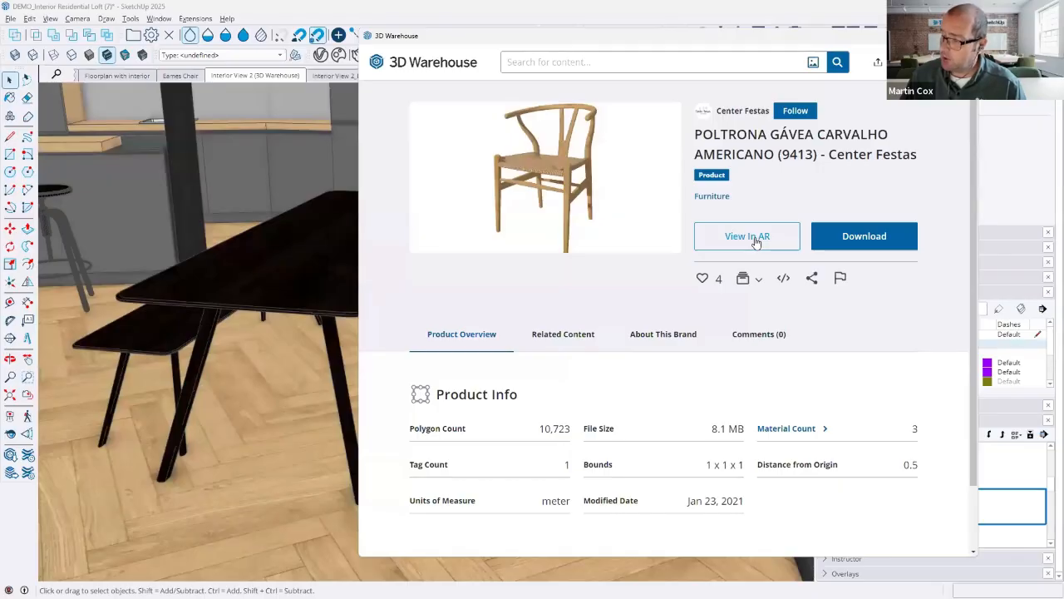
left_click(884, 238)
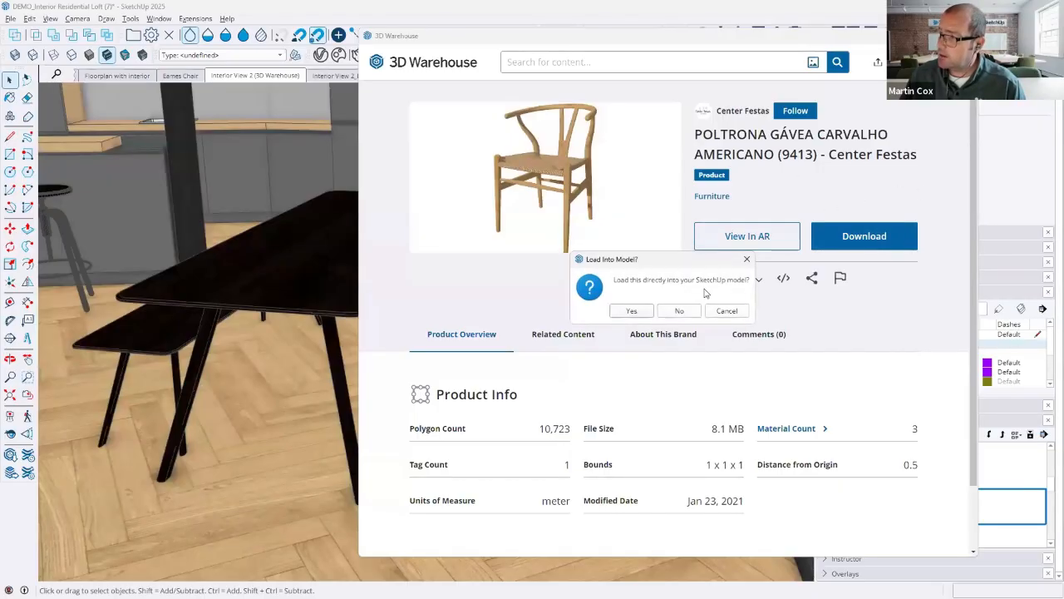
left_click(635, 310)
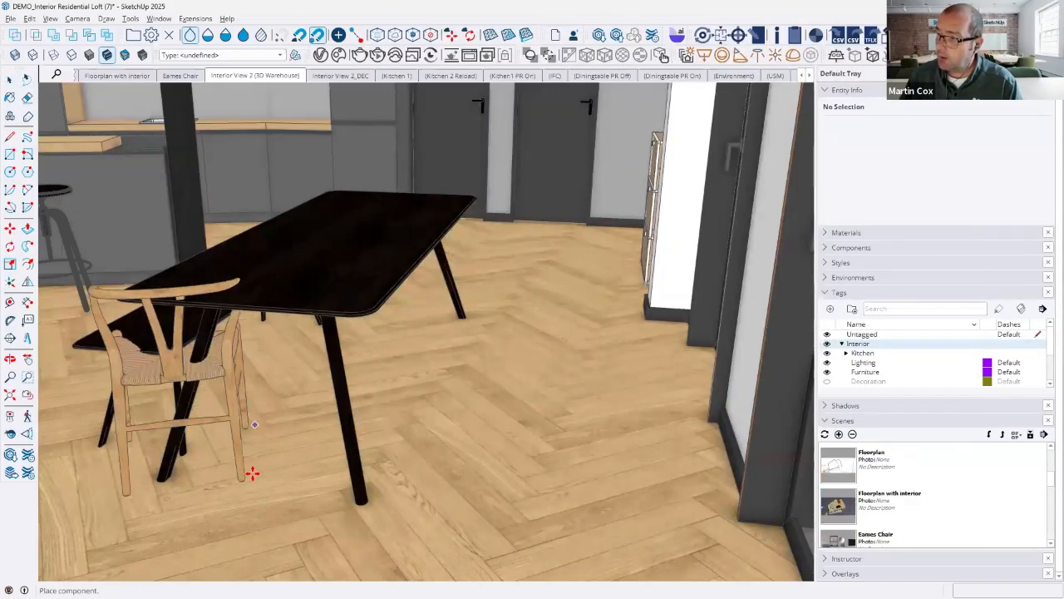
left_click(317, 497)
middle_click_drag(349, 351, 487, 336)
key("m")
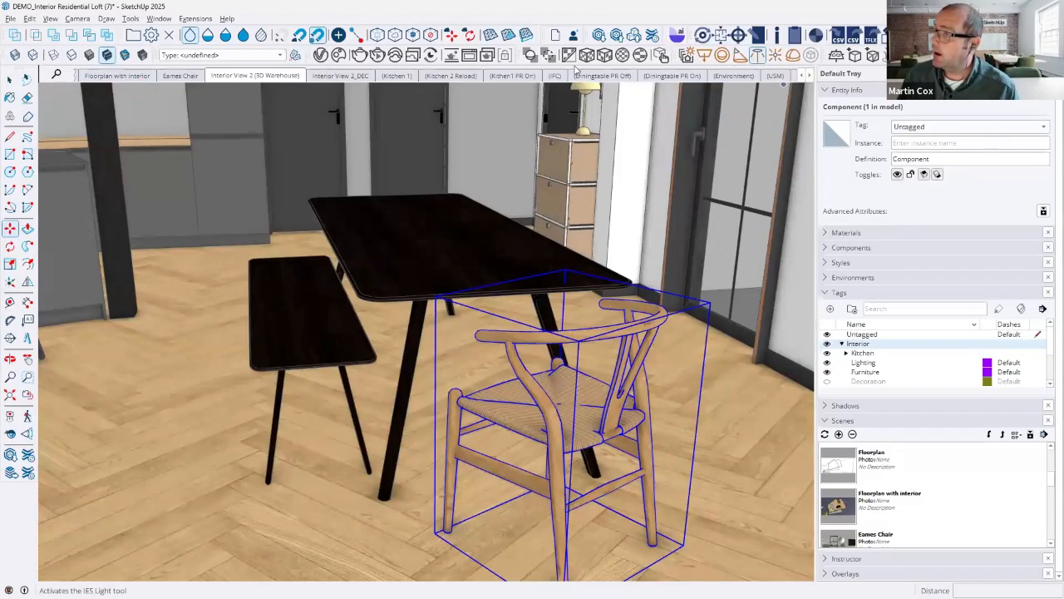
Compare the (Interior View 3 PR On Sunrise), (Interior View 3 PR Off) and (Interior View 3 PR On Sunset) scenes.
left_click(810, 76)
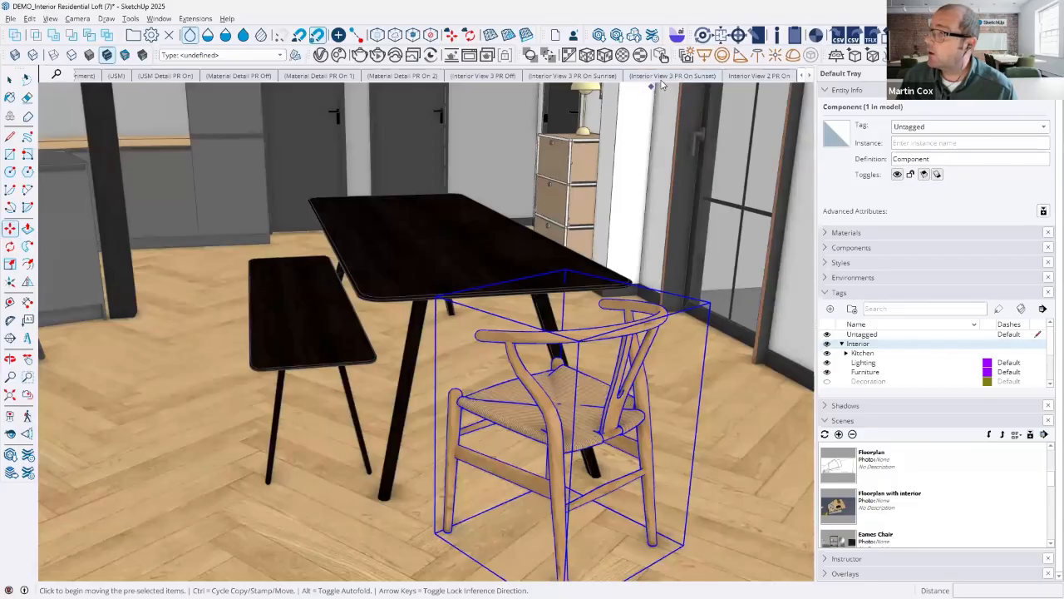
left_click(664, 79)
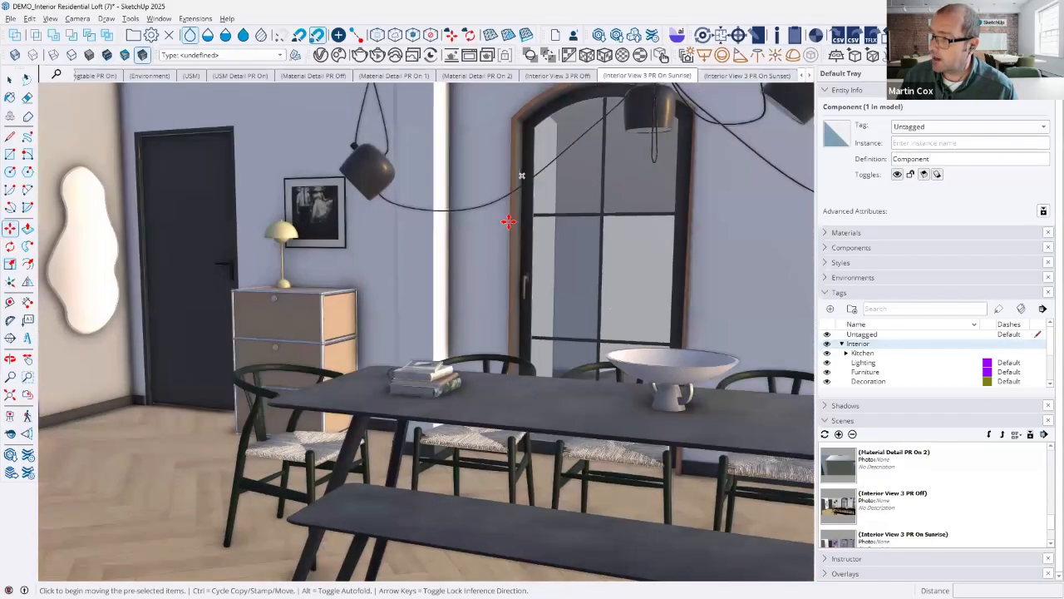
middle_click_drag(539, 228, 572, 227)
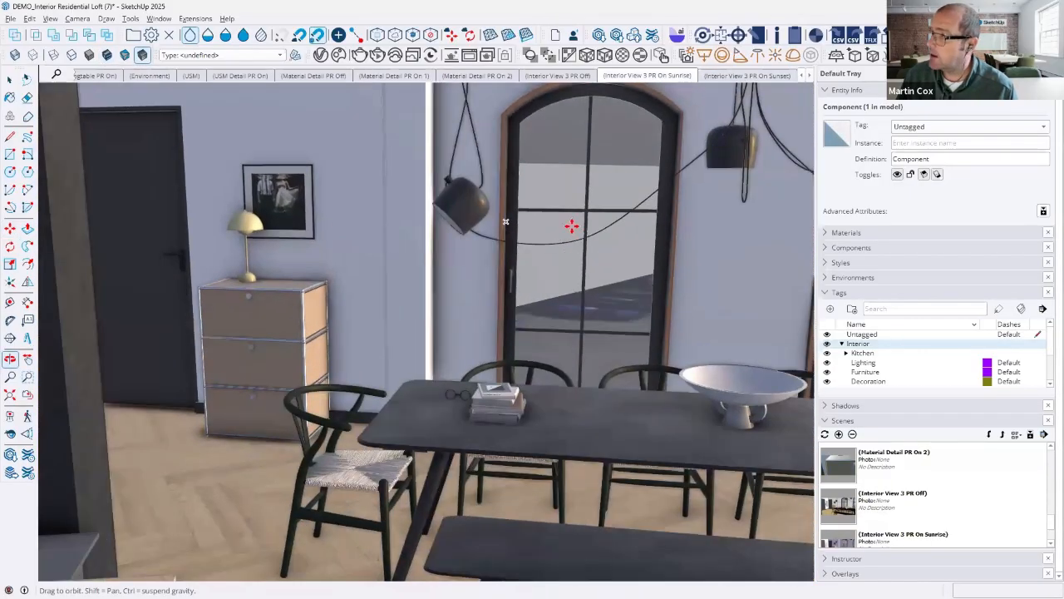
left_click(572, 79)
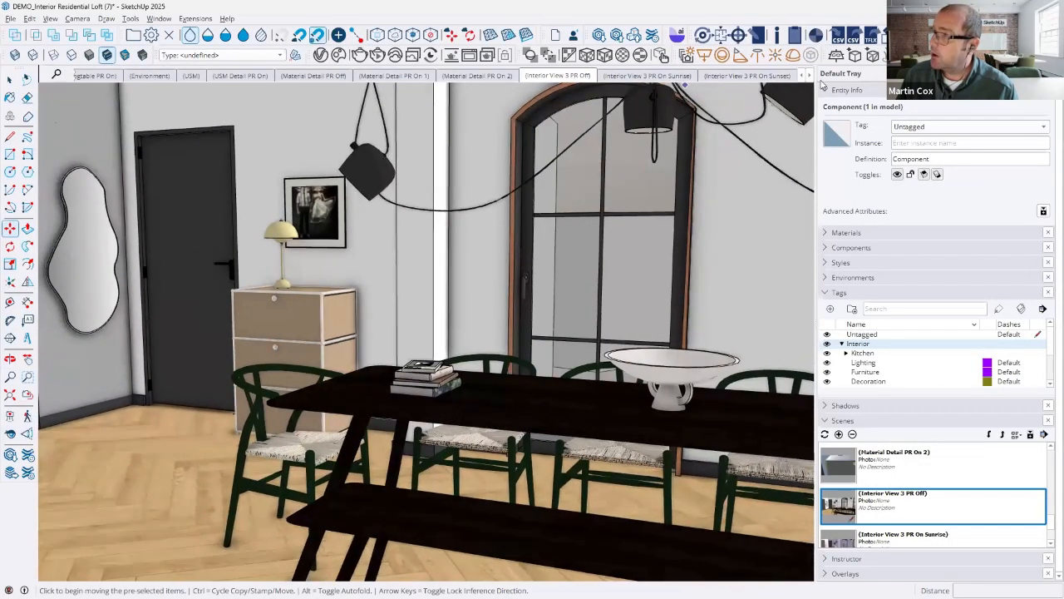
left_click(753, 77)
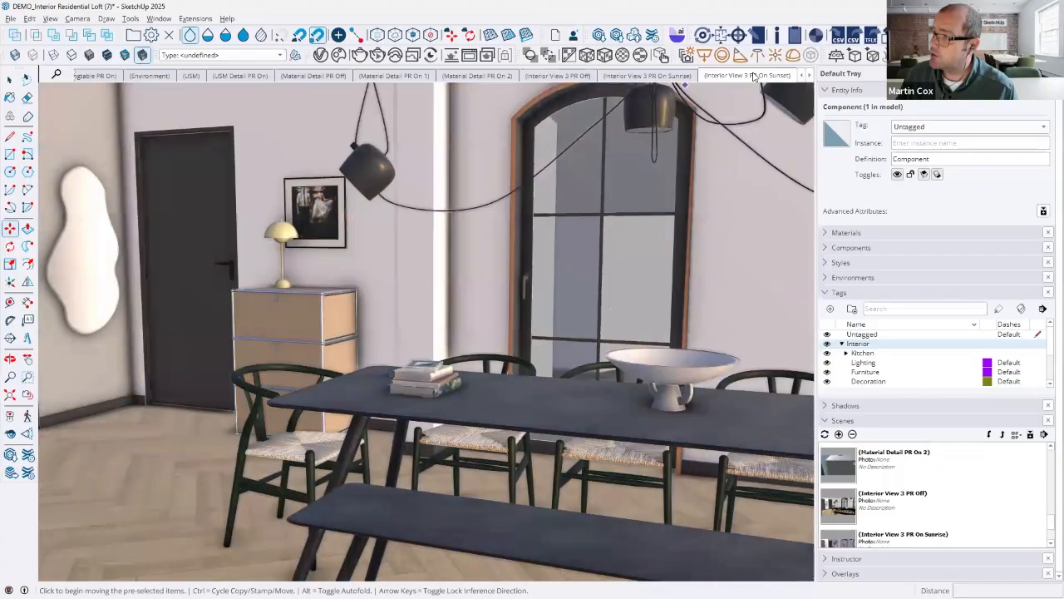
Show the Interior View 2 PR On scene and inspect the furnished living and dining area more closely.
left_click(811, 76)
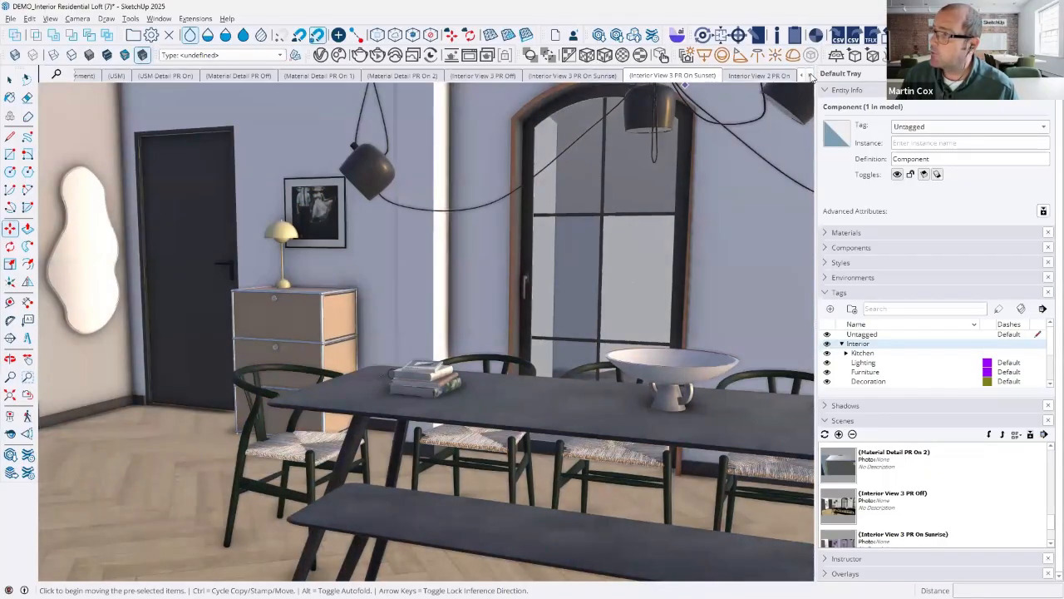
left_click(754, 76)
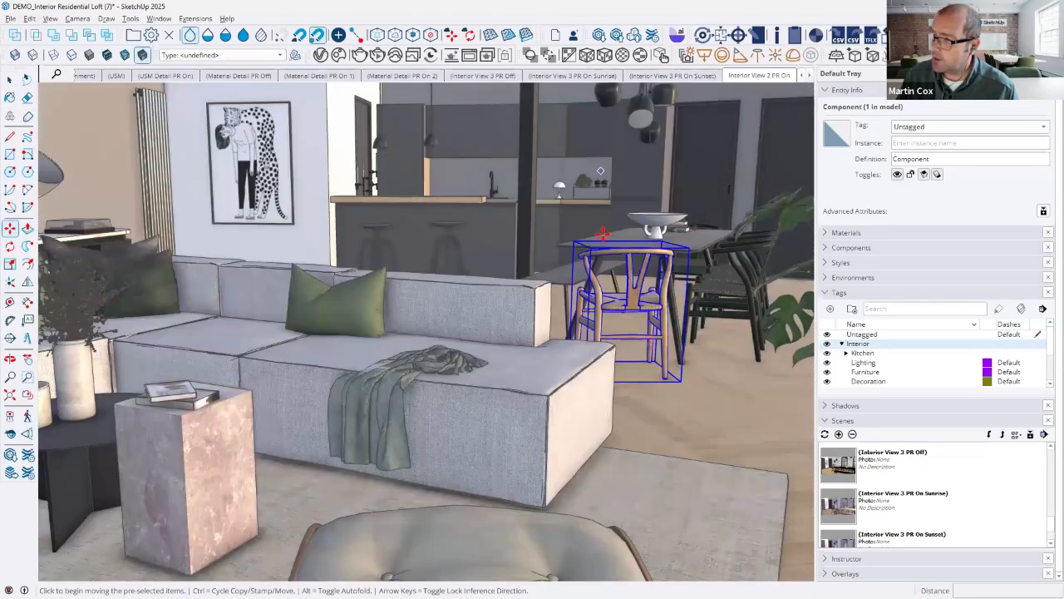
mouse_move(602, 234)
middle_mouse_down()
mouse_move(522, 245)
mouse_move(527, 282)
mouse_move(497, 255)
middle_mouse_up()
key("m")
scroll(496, 255, "up", 3)
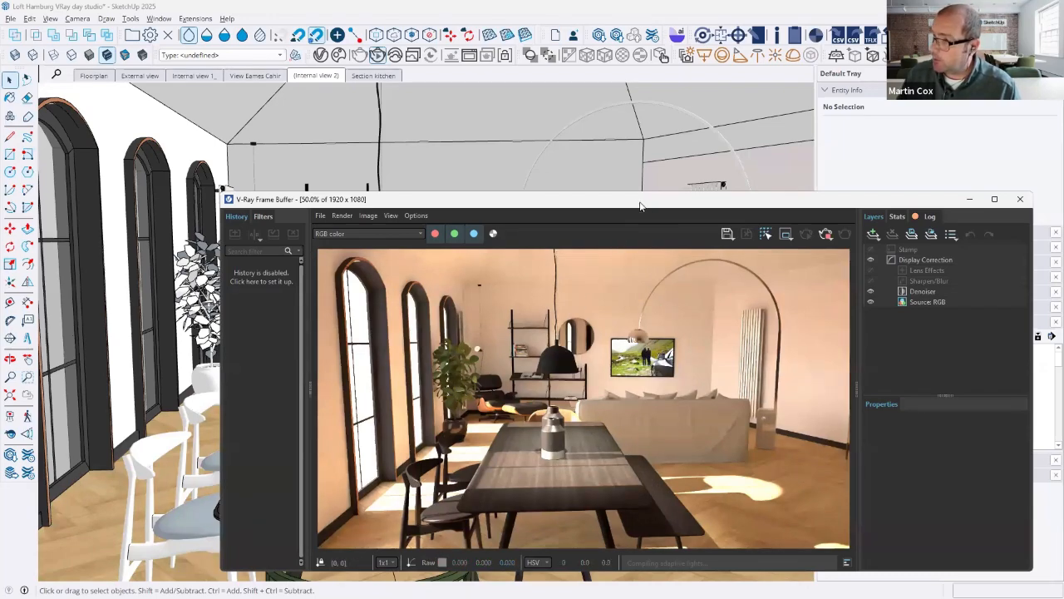
Reposition the V-Ray Frame Buffer and show the View Eames Cahir scene in the live render.
left_click_drag(640, 205, 785, 167)
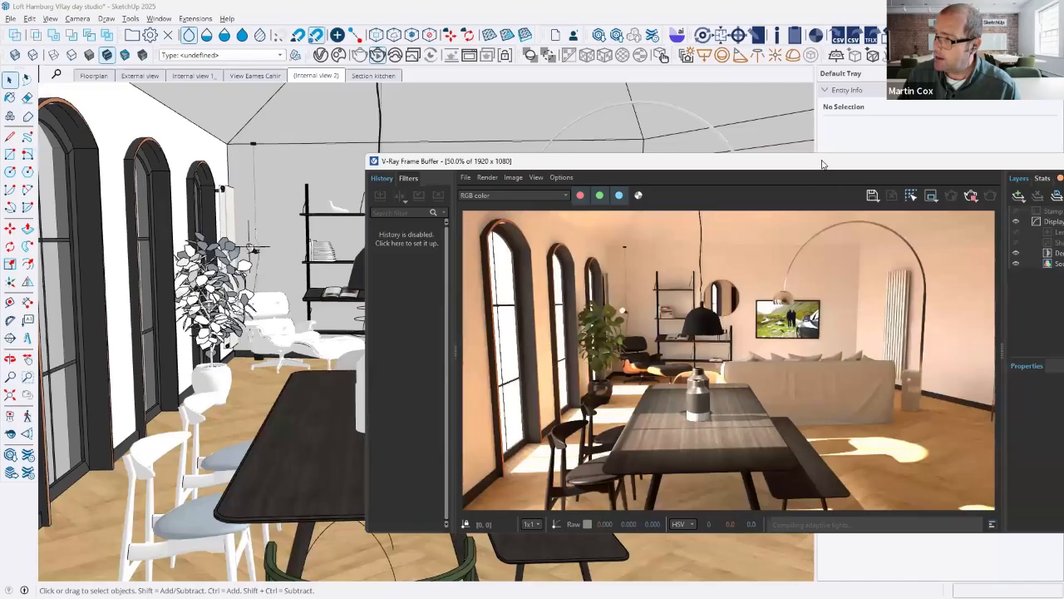
left_click_drag(830, 159, 882, 151)
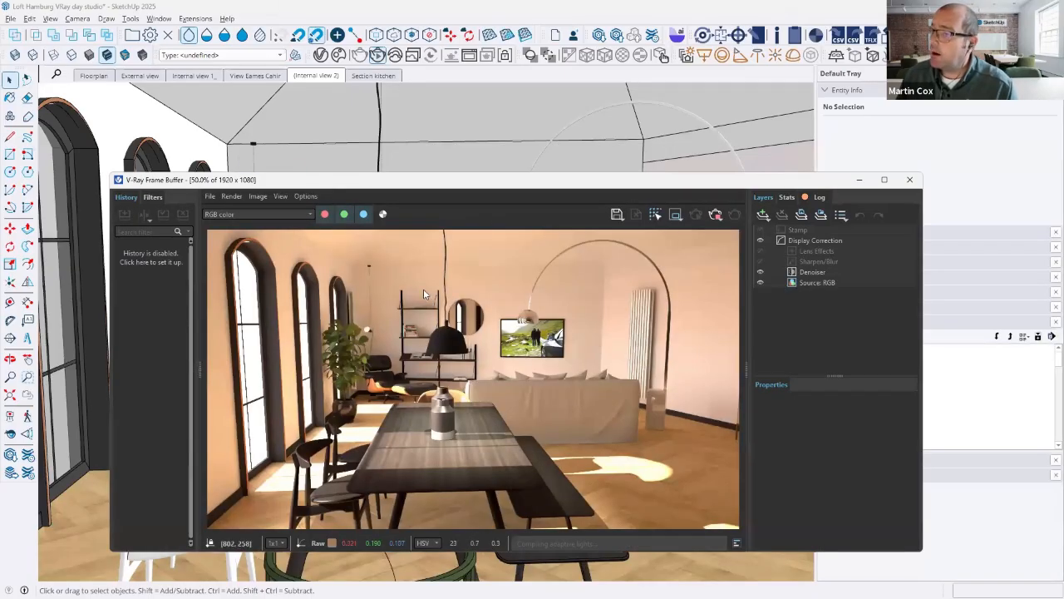
left_click(259, 79)
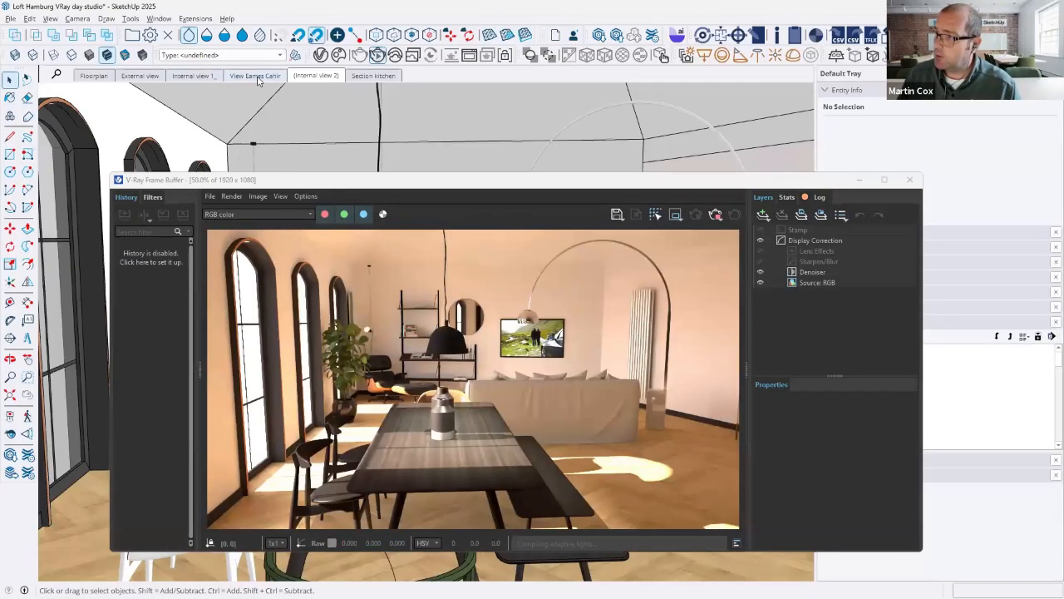
left_click(258, 79)
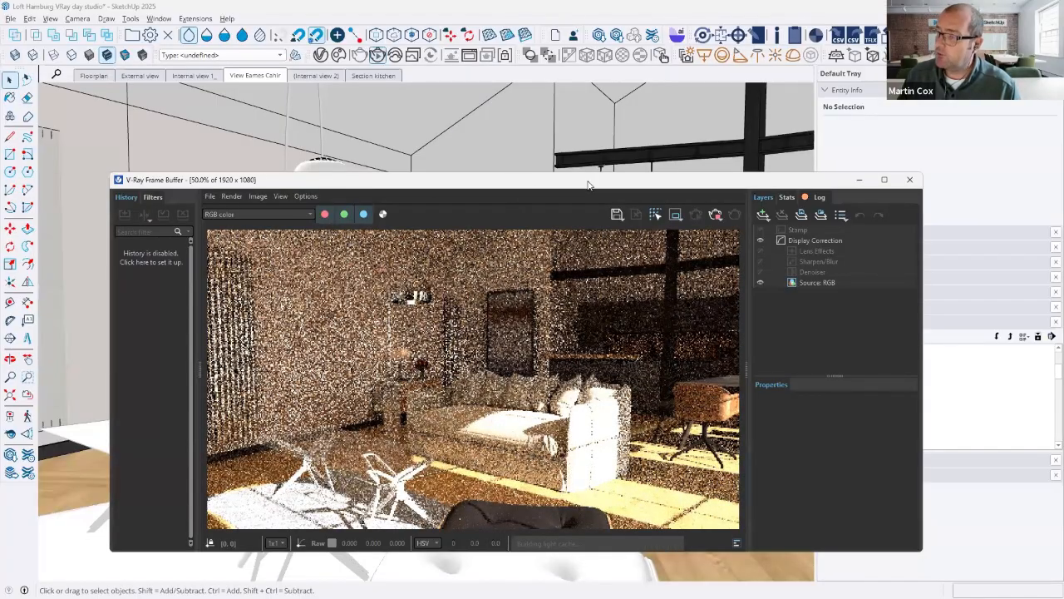
Show the material settings and sample the D02_Buttercup_Glow material from the wall behind the pendant lamp.
left_click_drag(587, 185, 517, 273)
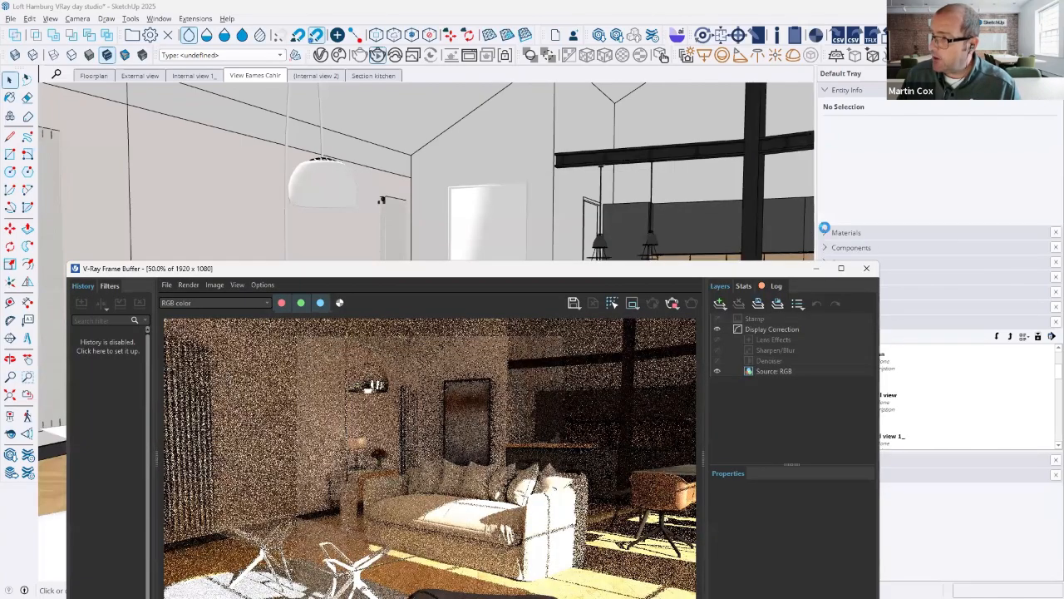
left_click(826, 232)
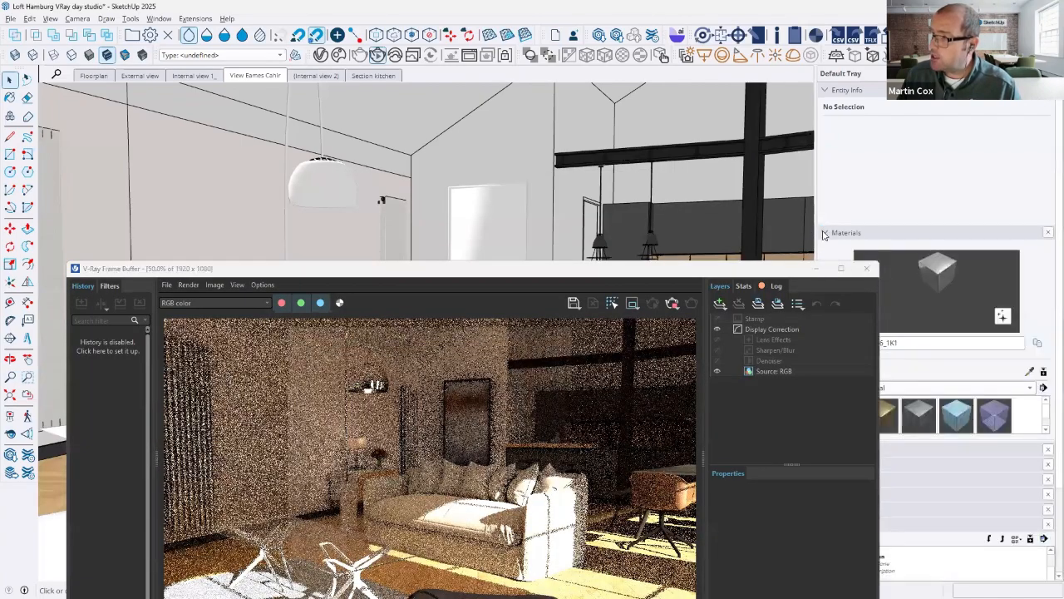
left_click(825, 92)
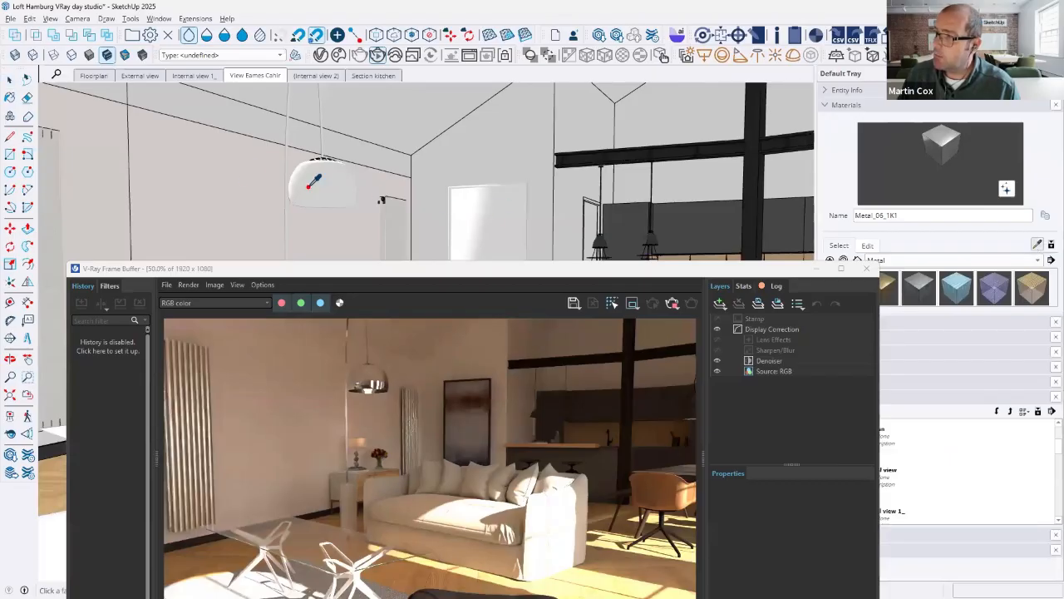
left_click(243, 171, "alt")
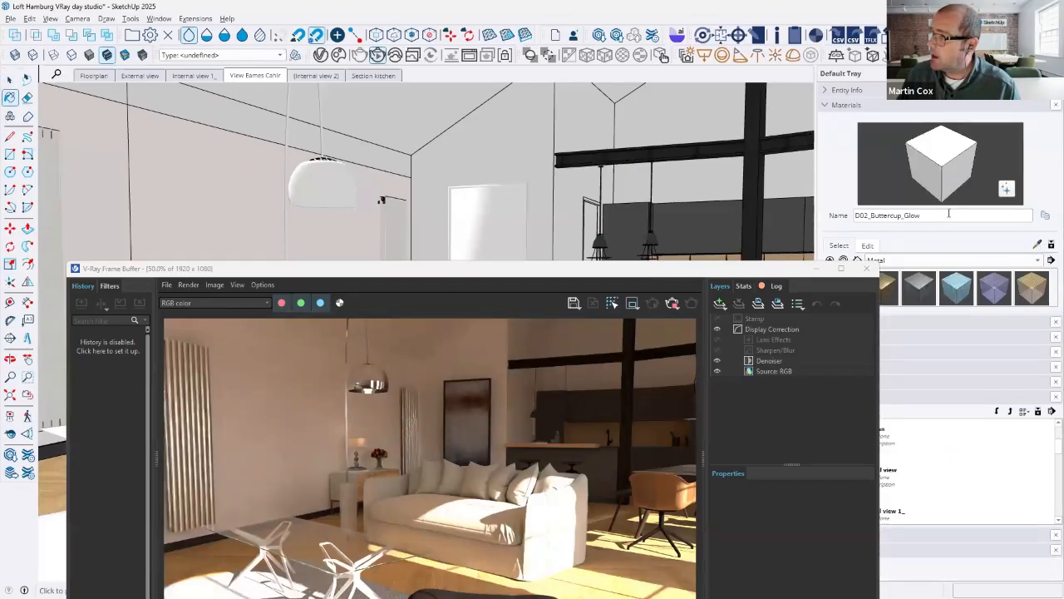
Edit the D02_Buttercup_Glow wall material, trying a red colour and settling on light blue.
left_click(611, 258)
left_click_drag(612, 264, 589, 172)
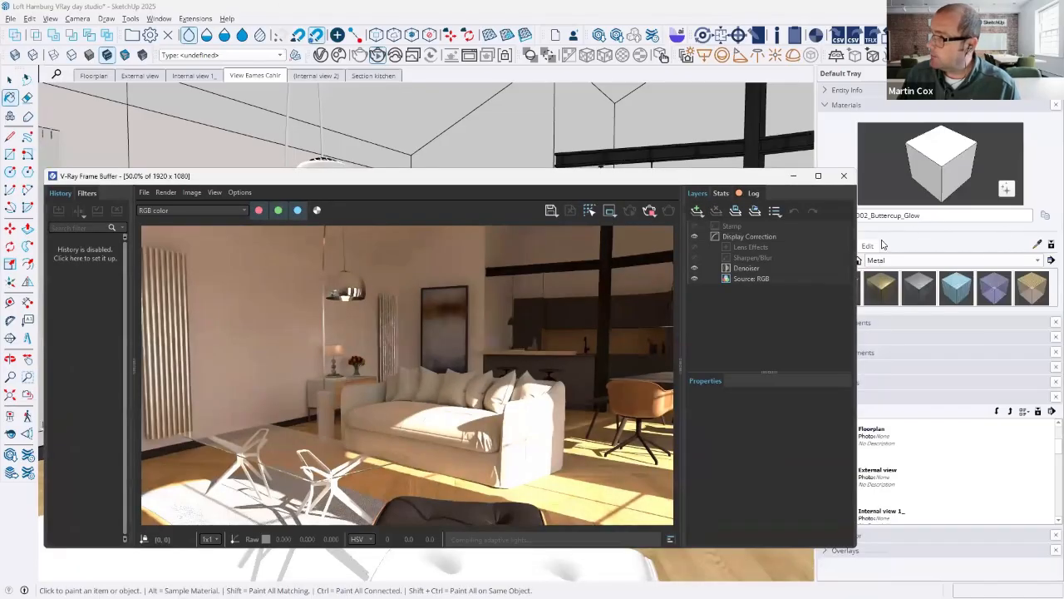
left_click(870, 247)
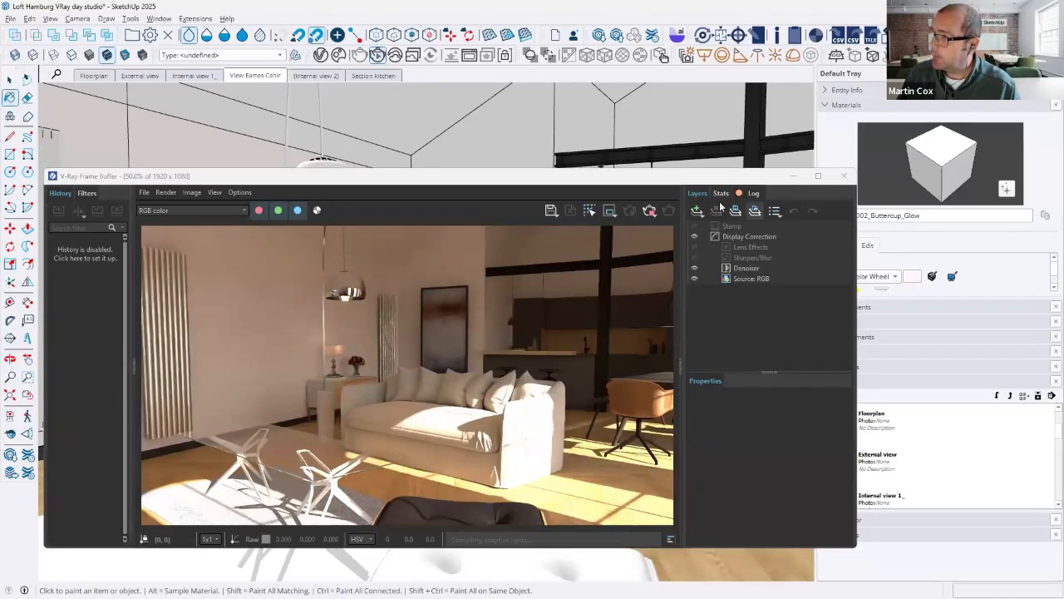
left_click_drag(680, 176, 643, 168)
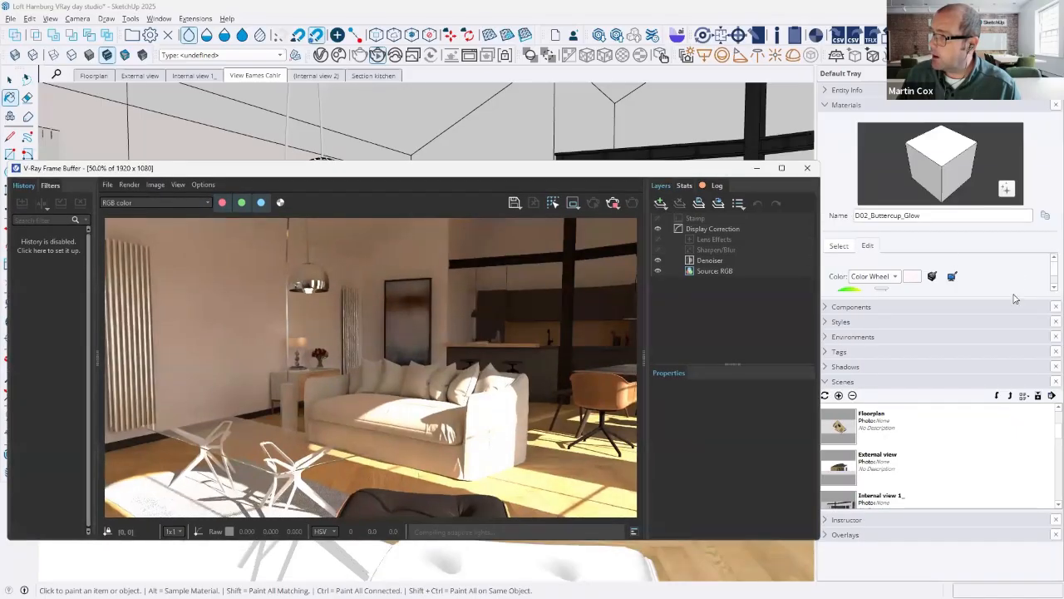
left_click_drag(1001, 296, 1013, 355)
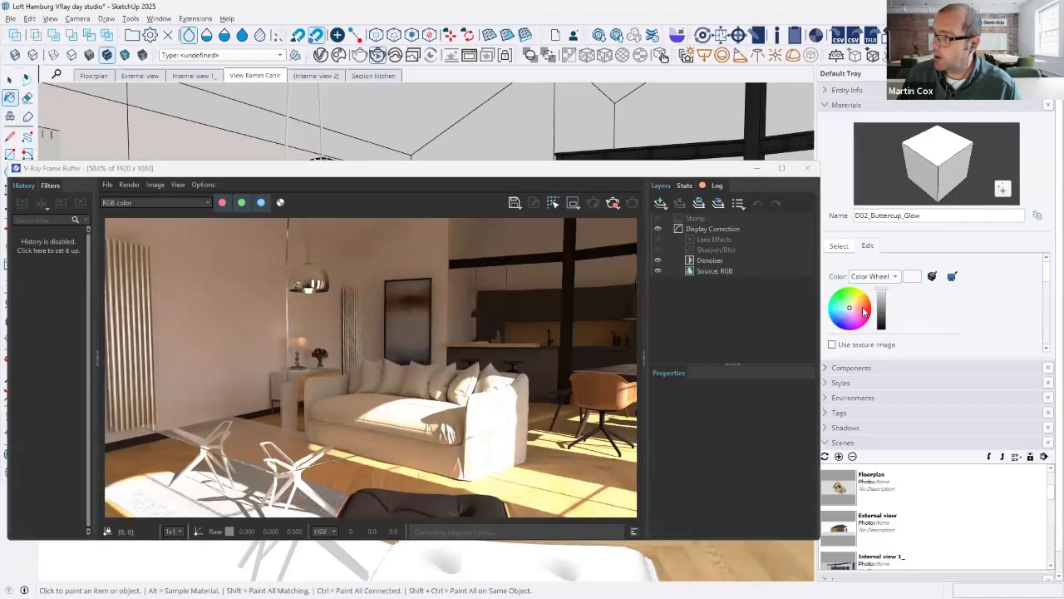
left_click(863, 308)
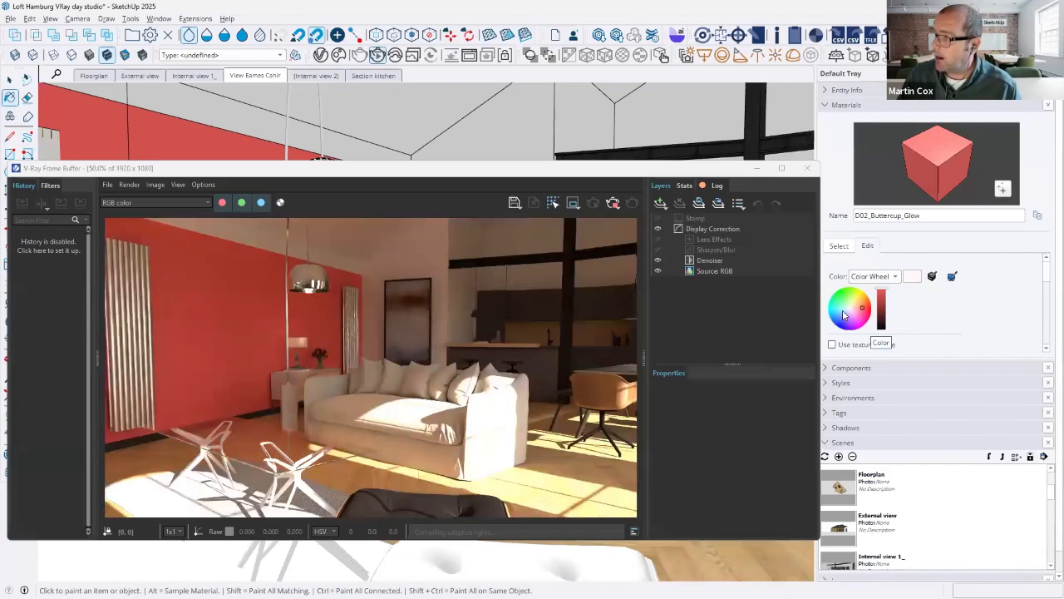
left_click(840, 313)
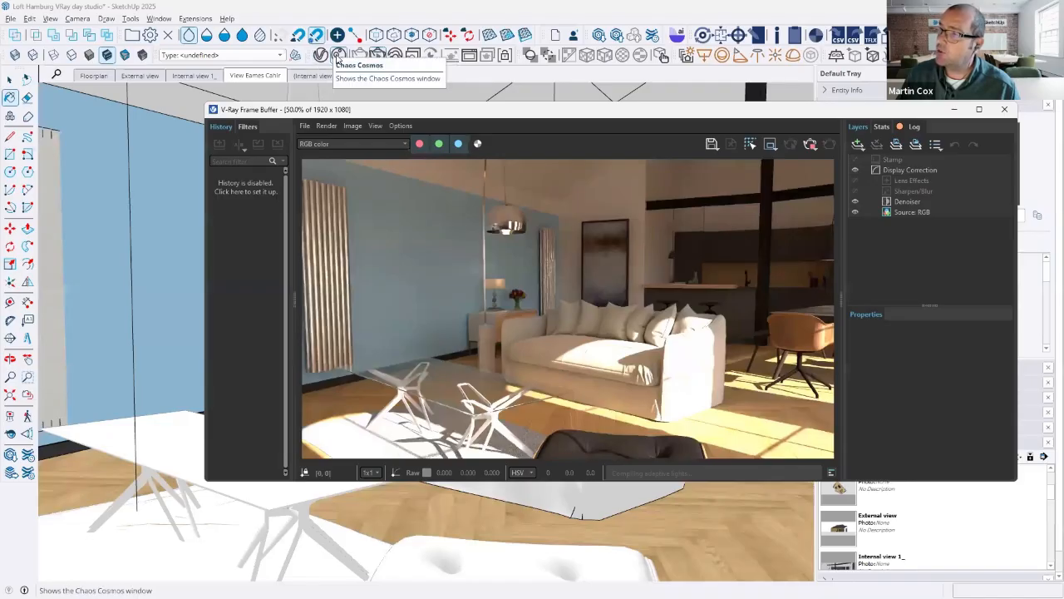
Browse the Vegetation models in the Chaos Cosmos Browser.
left_click(338, 57)
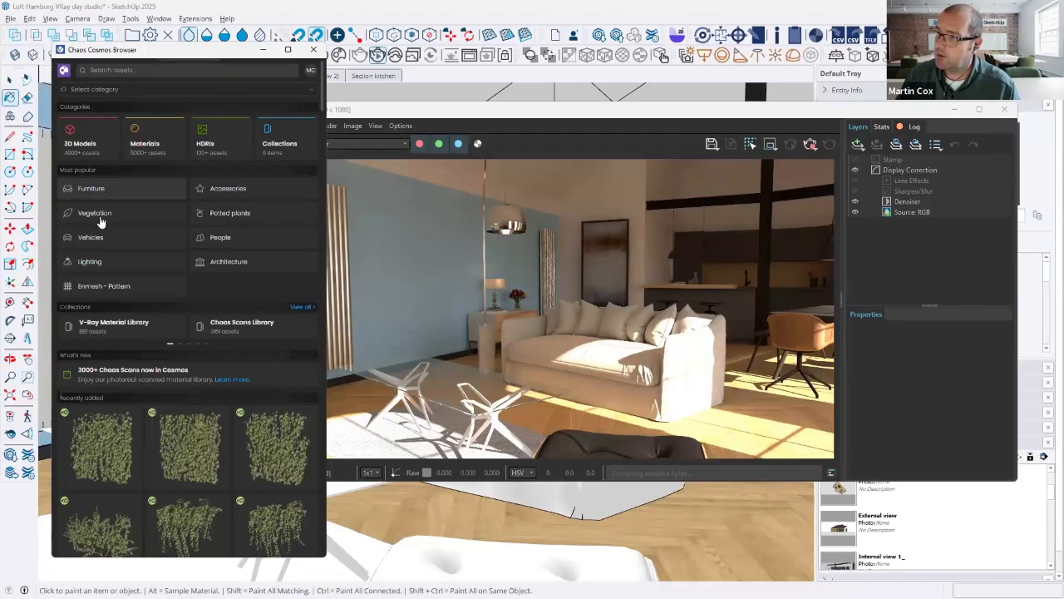
left_click(116, 216)
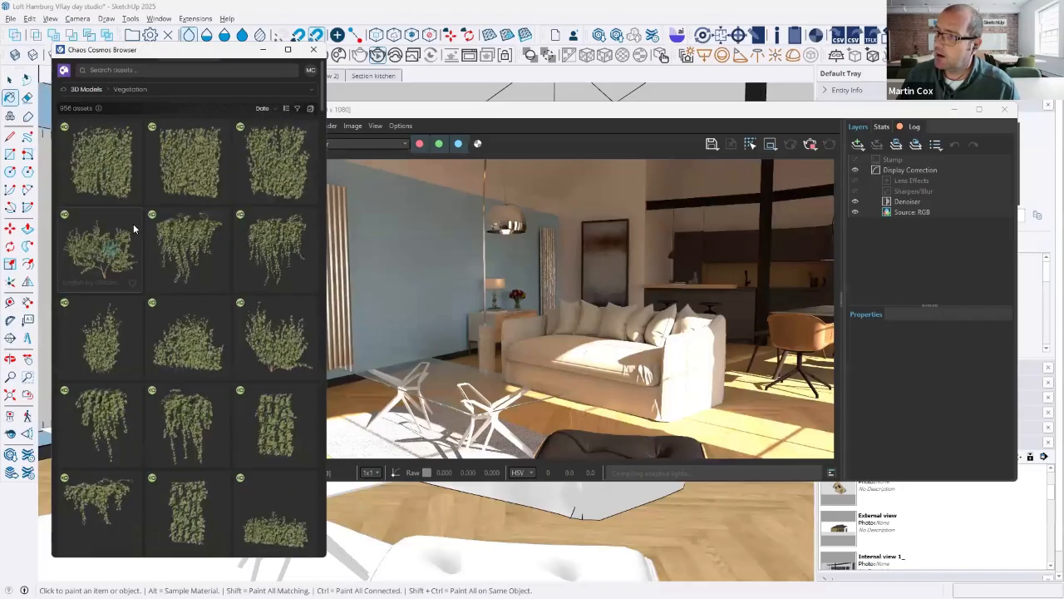
scroll(166, 245, "down", 1)
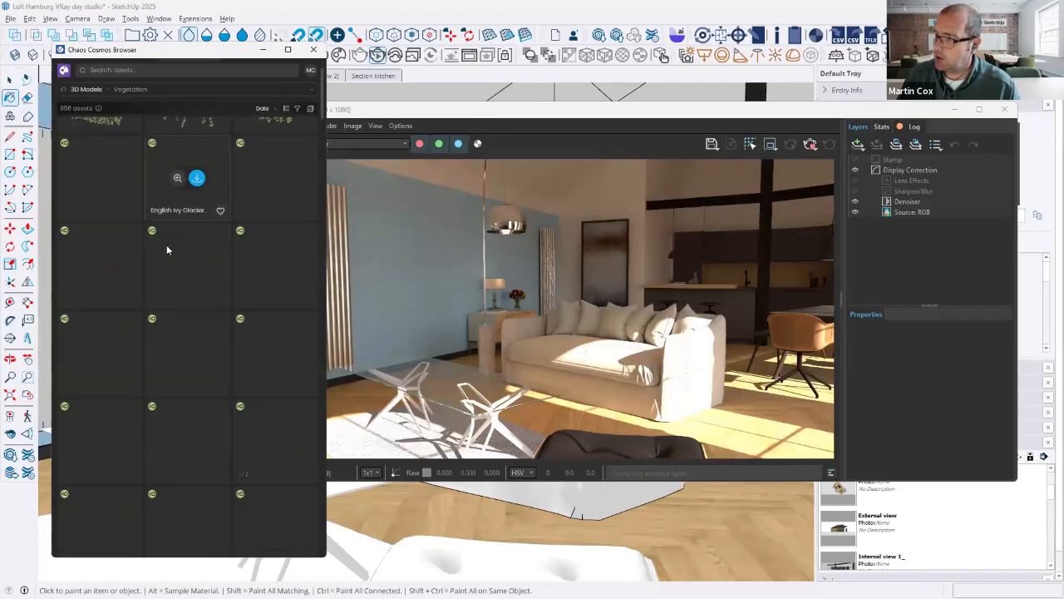
scroll(200, 332, "down", 4)
scroll(197, 350, "down", 3)
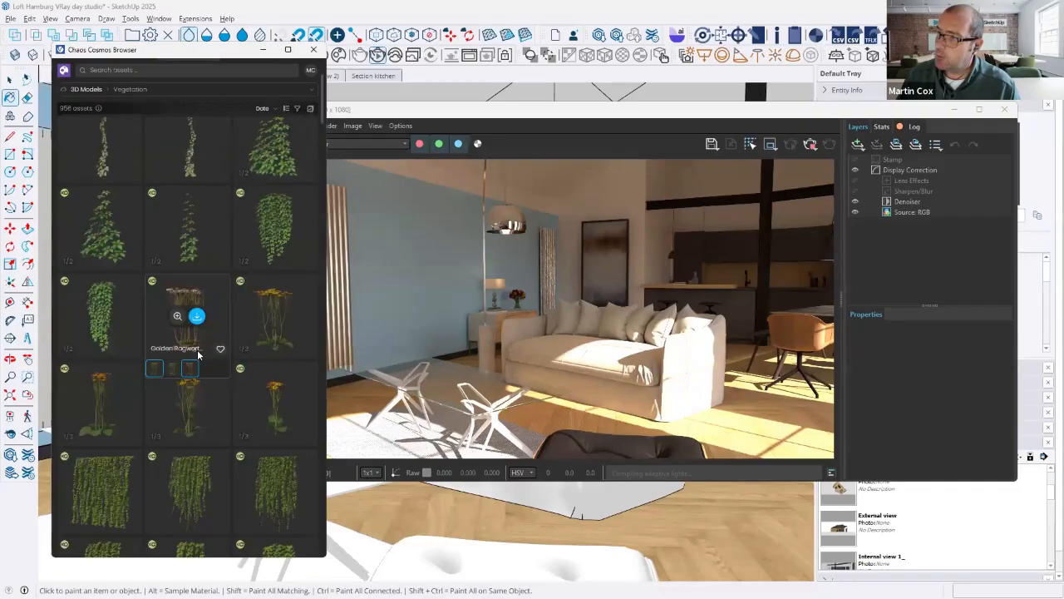
scroll(196, 314, "down", 5)
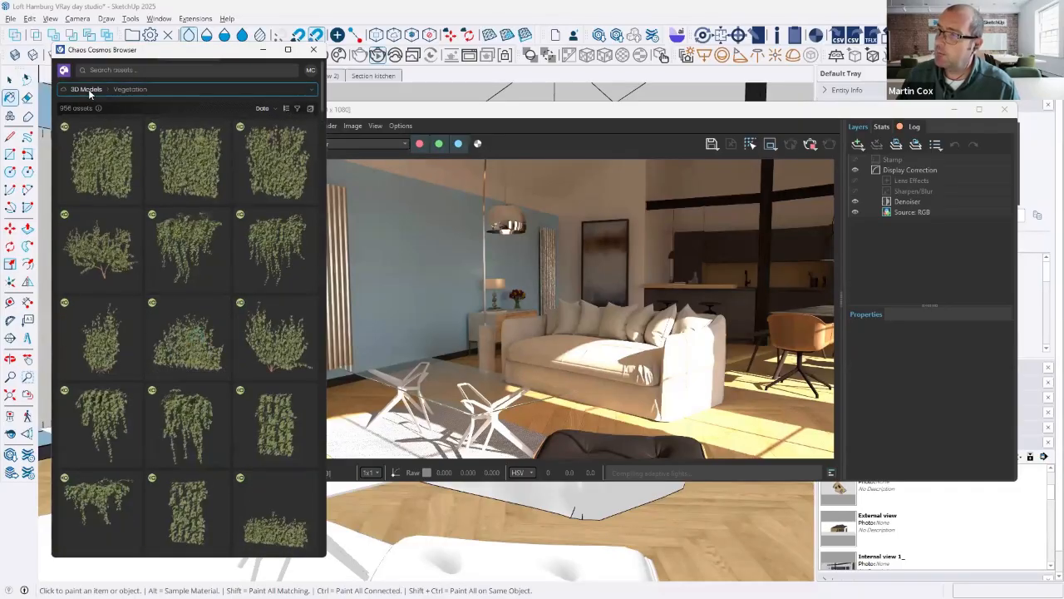
Import the red and white tulip vase from the Cosmos Potted plants category, place it on the glass table, and close the V-Ray Frame Buffer.
left_click(111, 83)
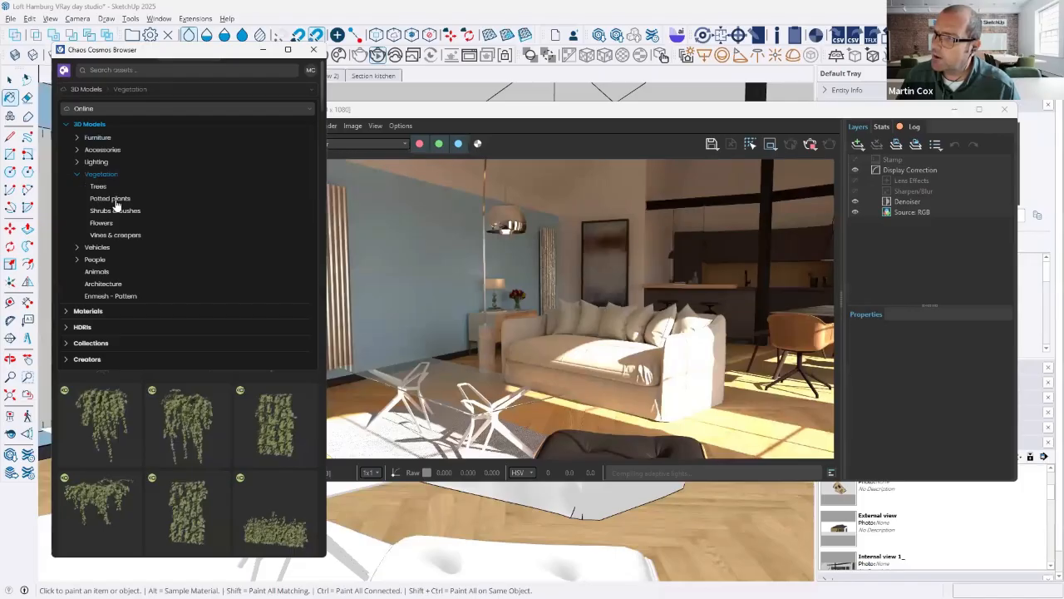
left_click(116, 200)
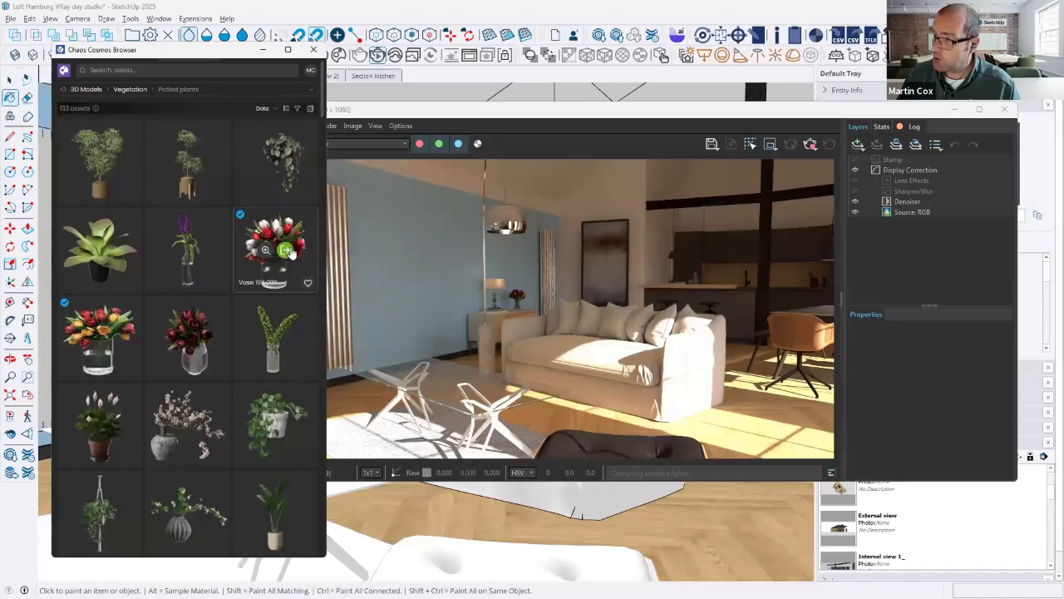
left_click(285, 252)
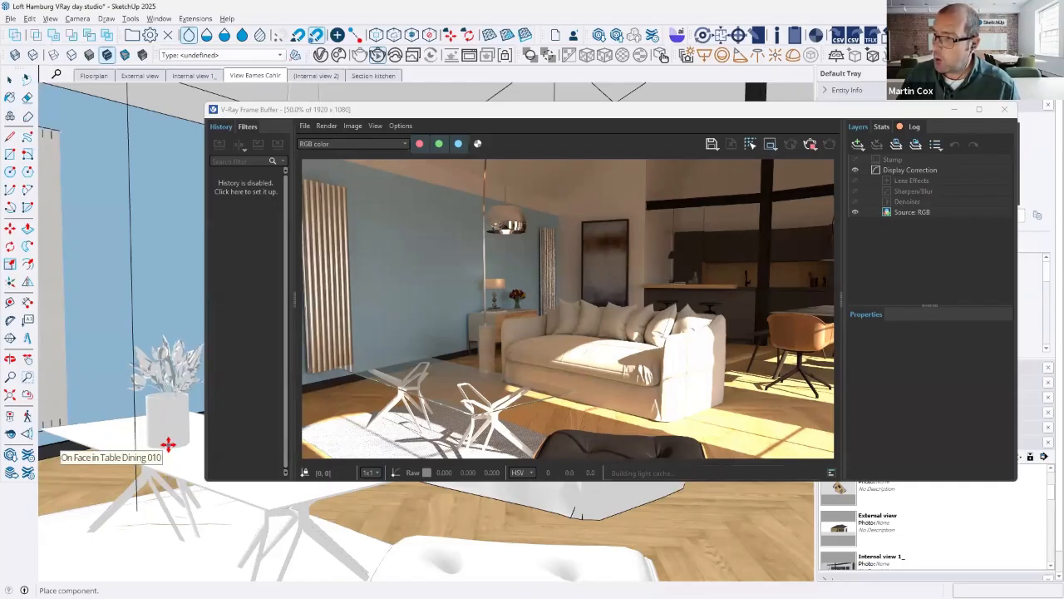
left_click(168, 444)
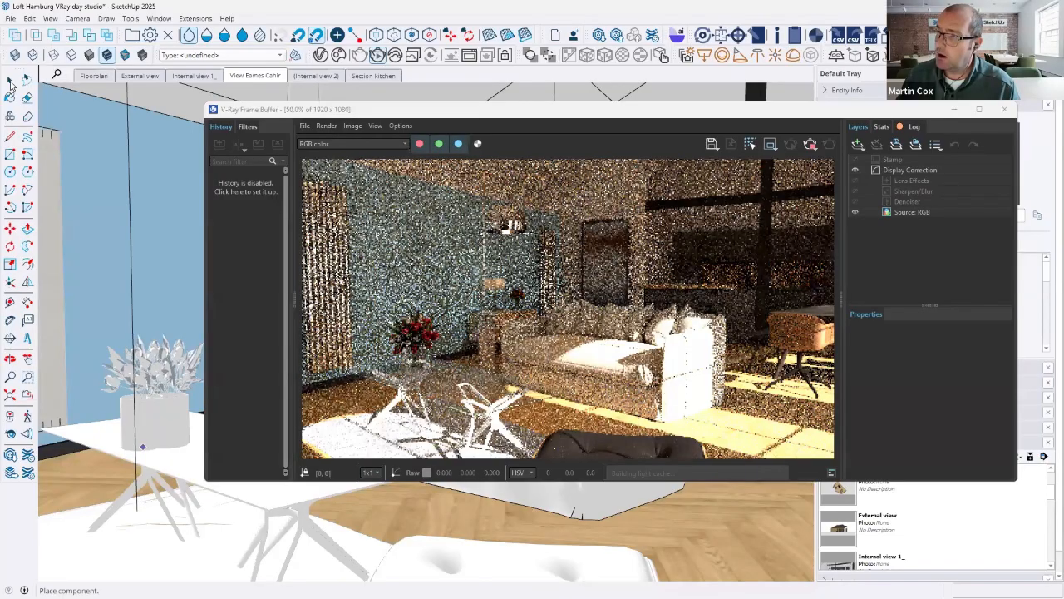
left_click(10, 82)
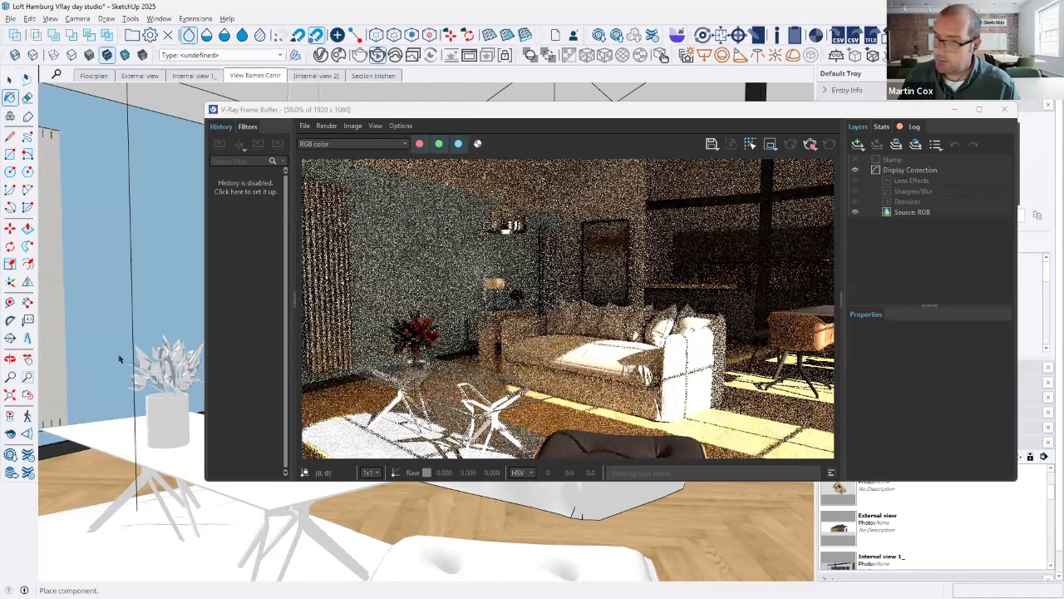
scroll(119, 359, "up", 3)
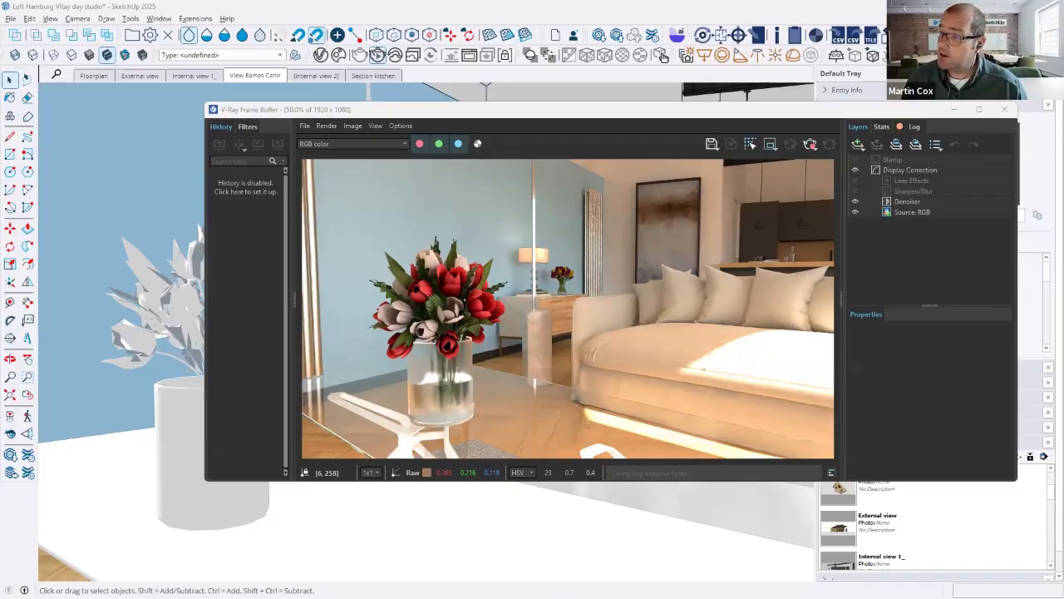
left_click(1008, 110)
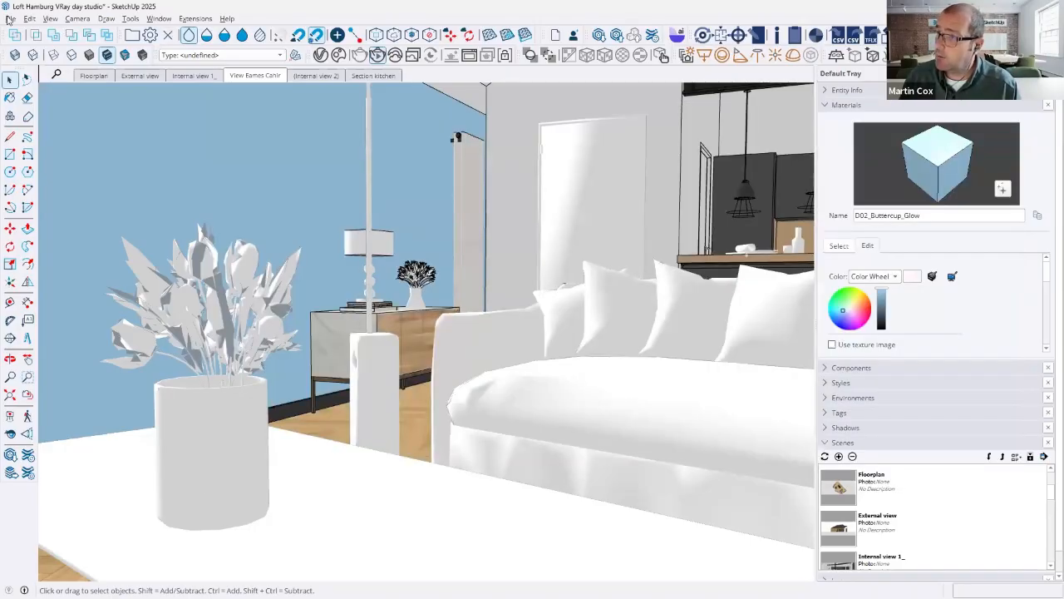
Examine the file import dialog with the Revit File (*.rvt) format and leave it without importing.
left_click(10, 18)
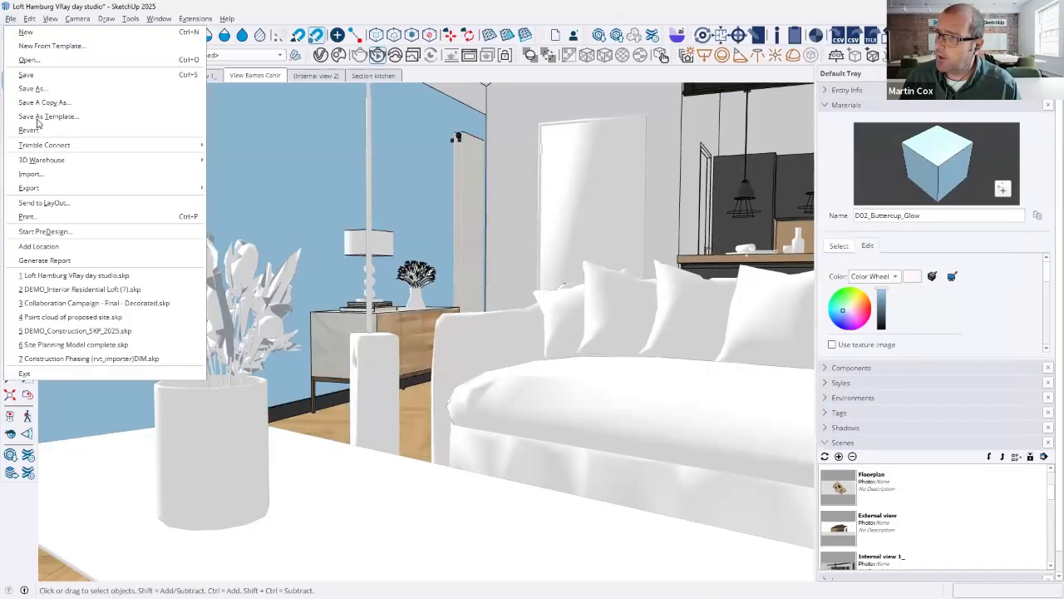
left_click(61, 172)
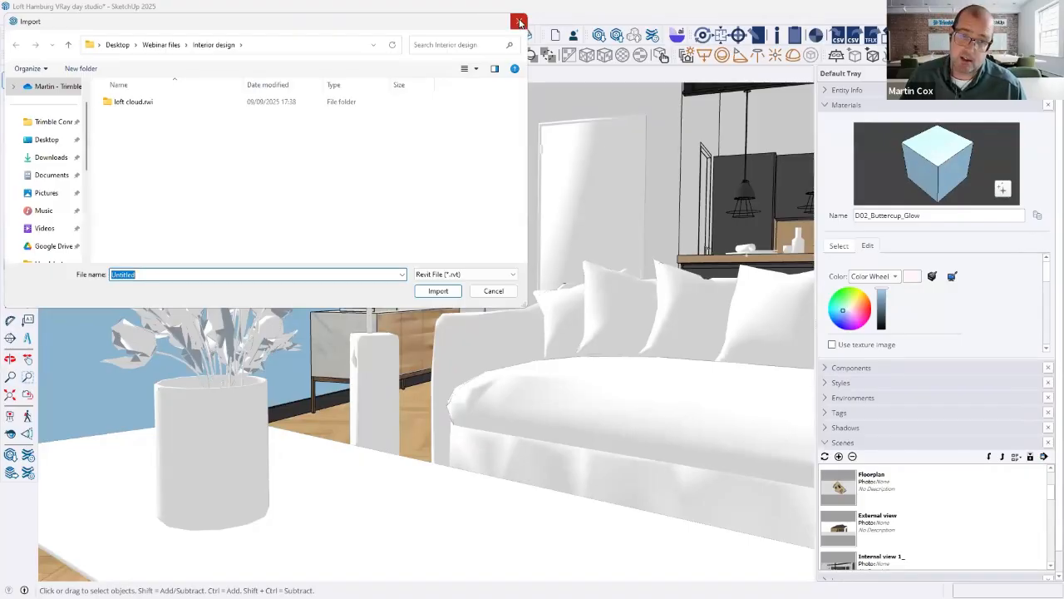
key("Escape")
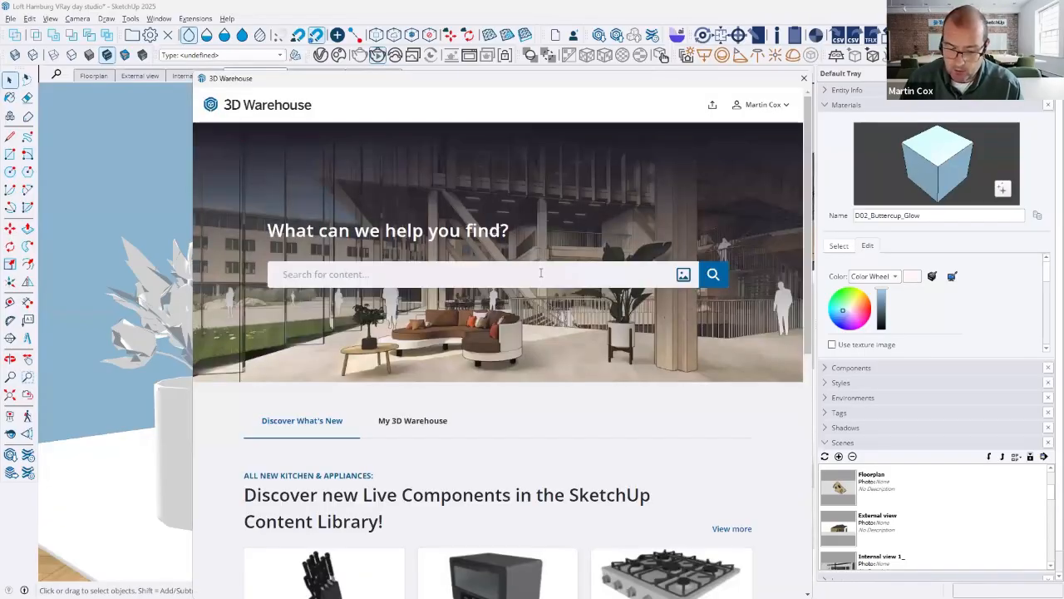
Search 3D Warehouse for "antique" and browse the model results.
left_click(540, 273)
type("an")
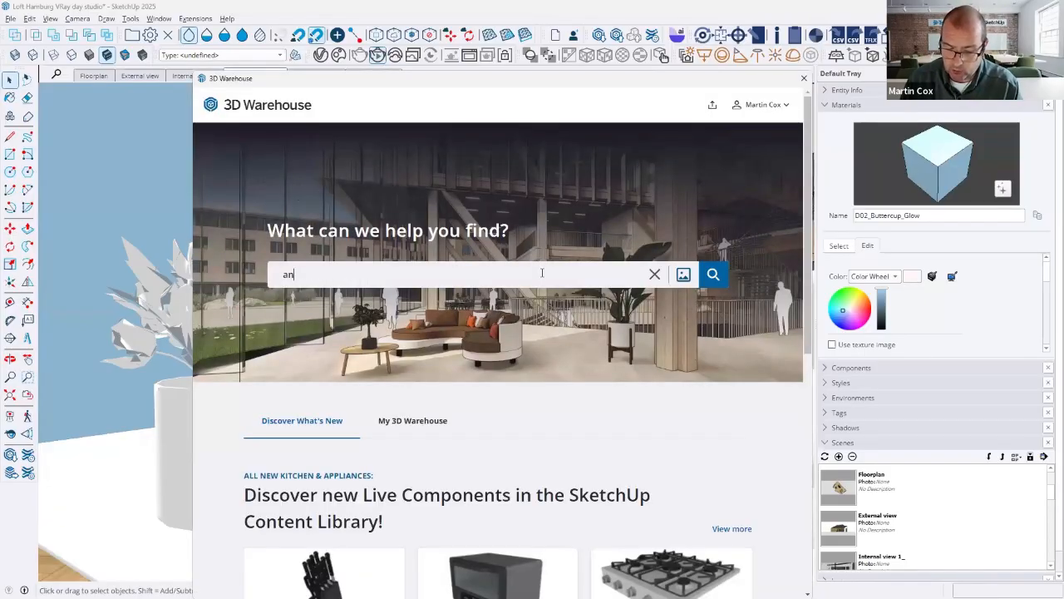
type("ique")
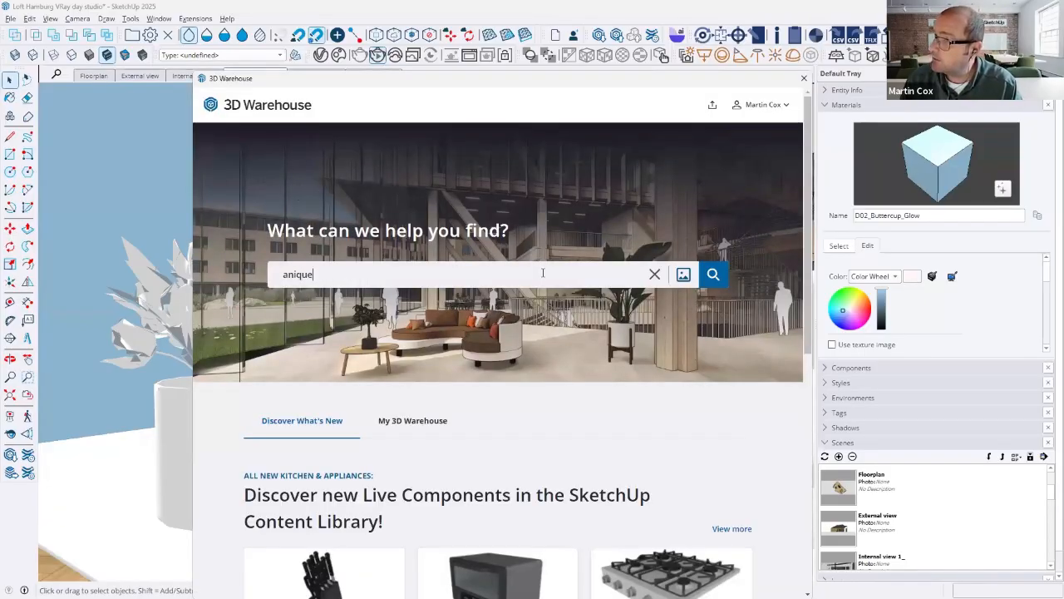
key("BackSpace")
key("BackSpace")
key("BackSpace")
key("BackSpace")
type("t")
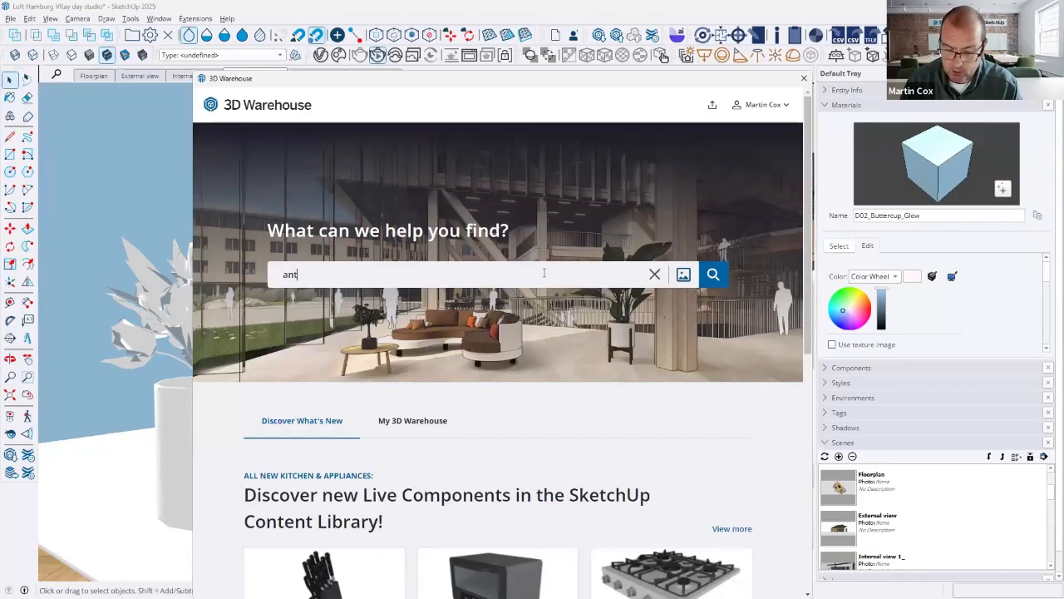
type("ique")
key("Return")
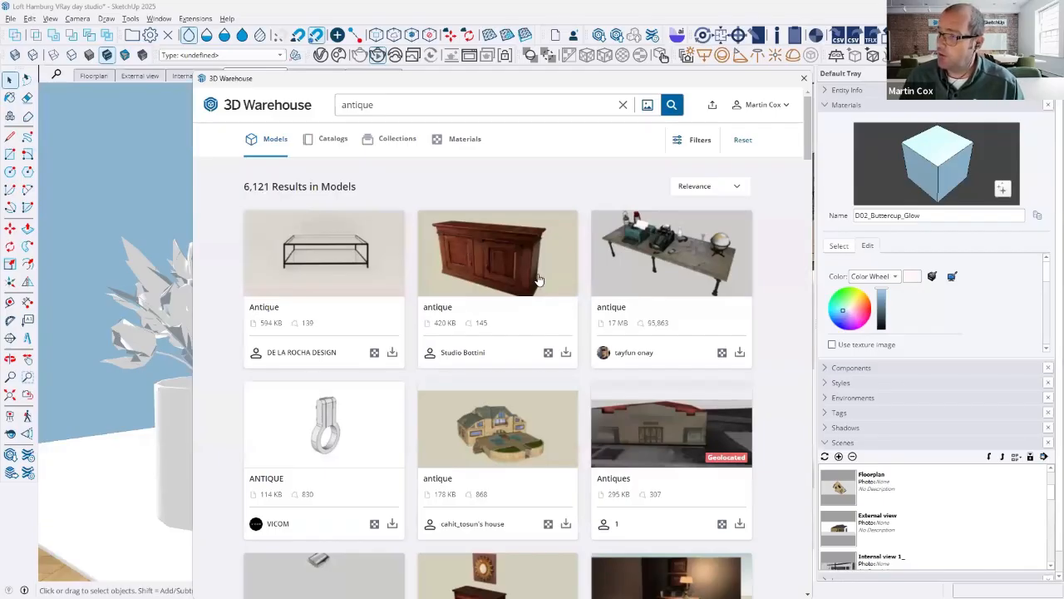
scroll(538, 283, "down", 2)
scroll(453, 345, "down", 1)
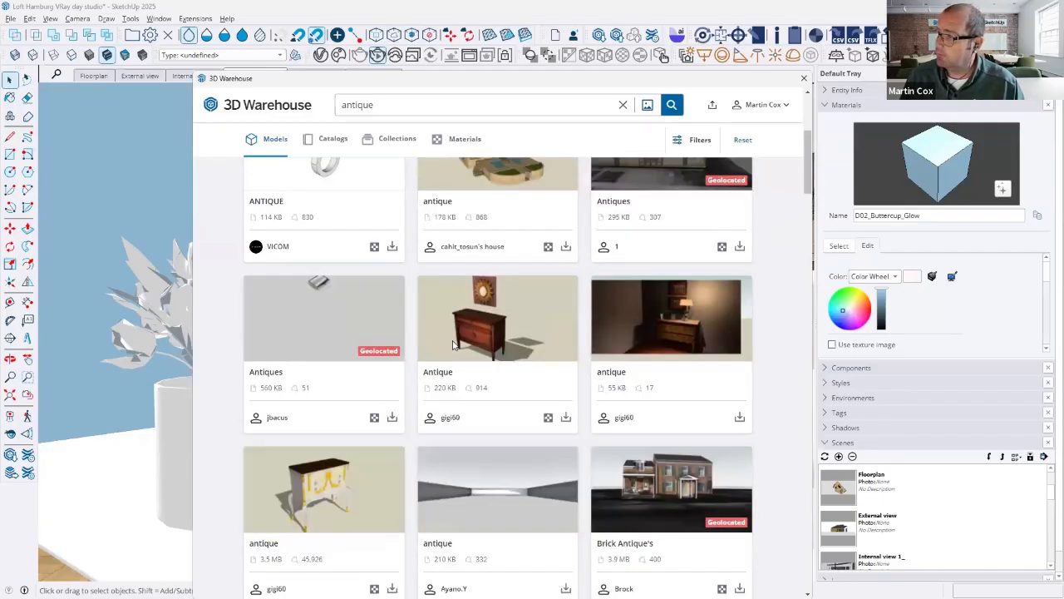
scroll(541, 454, "down", 3)
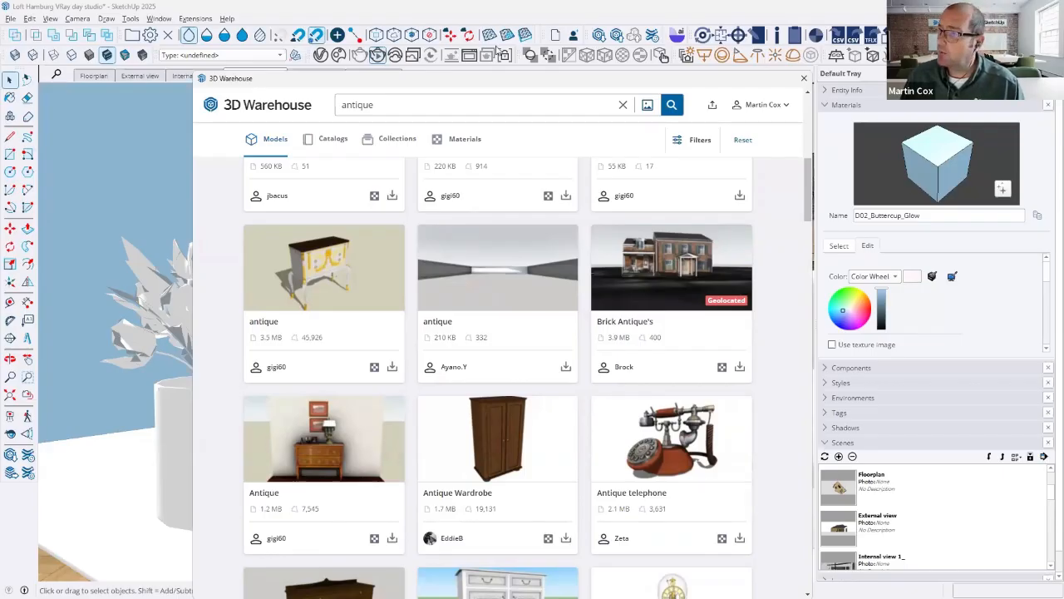
Close 3D Warehouse, examine the list of supported file formats for importing into the model, and leave without importing.
left_click(803, 79)
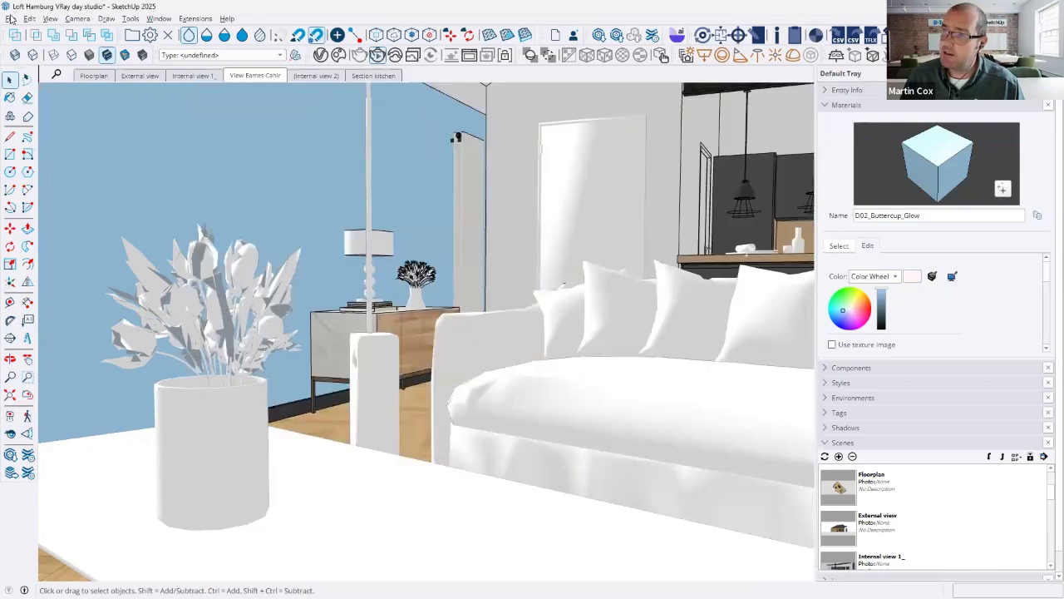
left_click(10, 18)
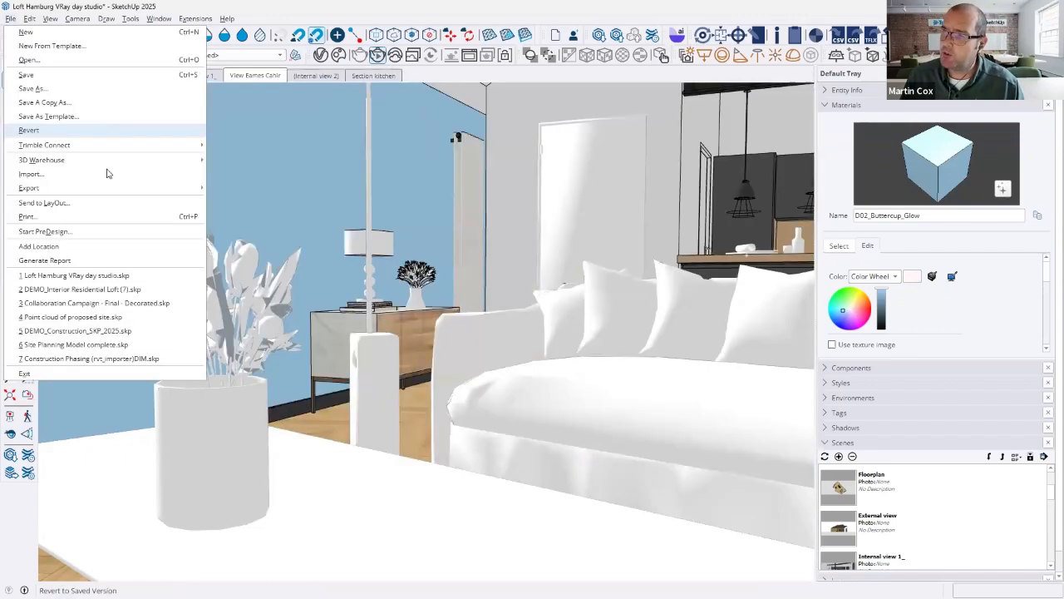
left_click(103, 174)
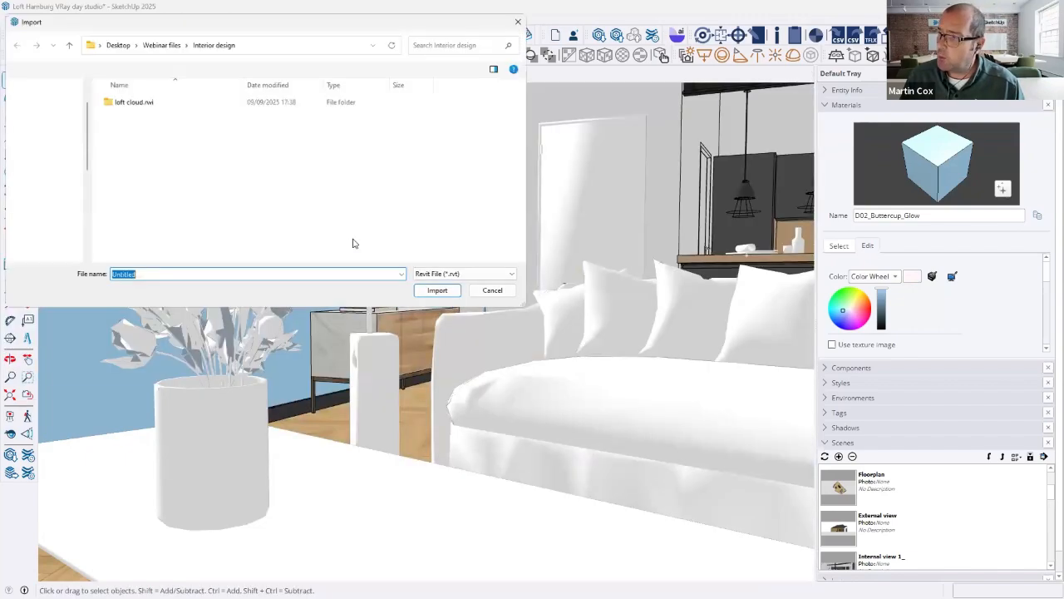
left_click(513, 275)
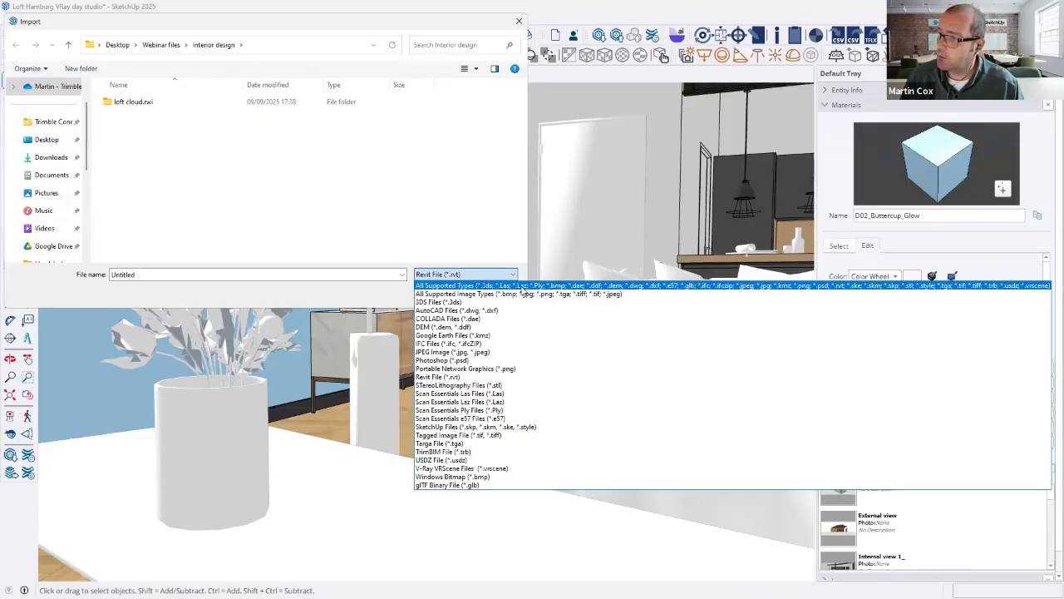
left_click(519, 23)
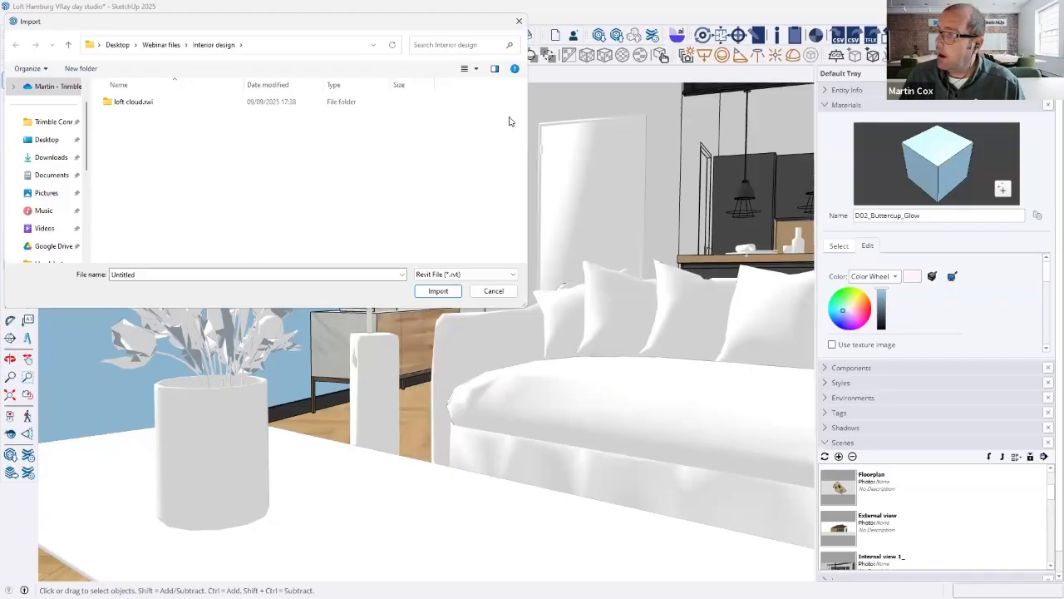
left_click(519, 21)
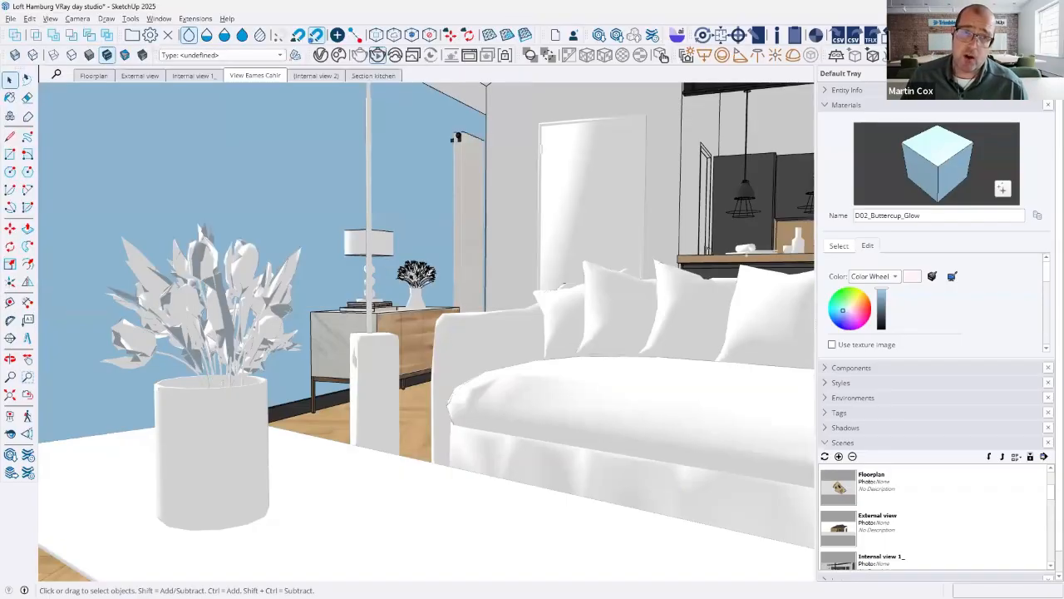